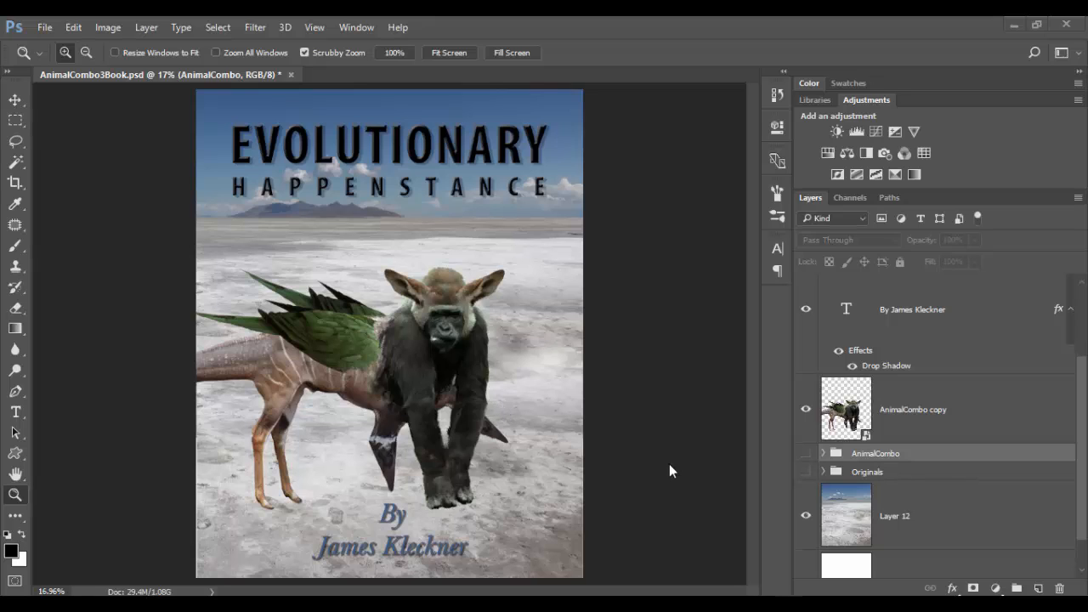
Duplicate the AnimalCombo copy layer.
click(961, 409)
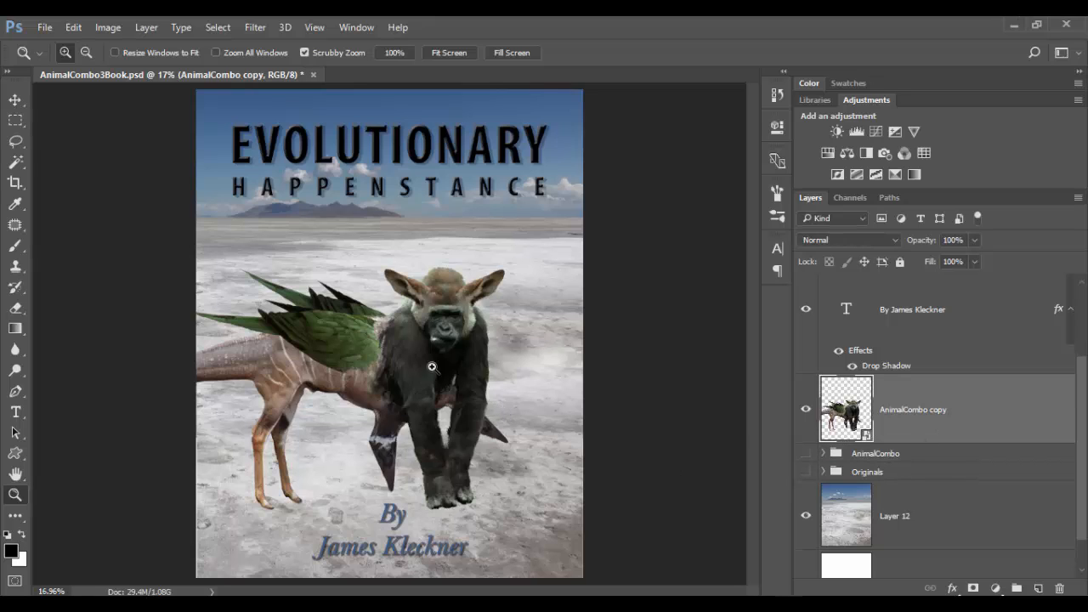
click(806, 410)
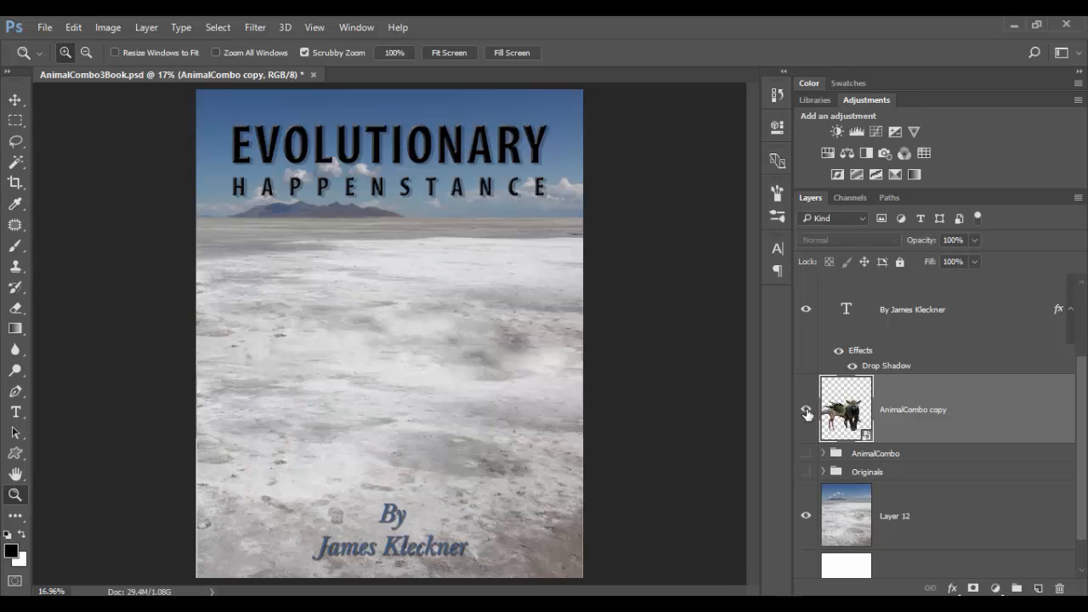
click(806, 410)
right_click(987, 412)
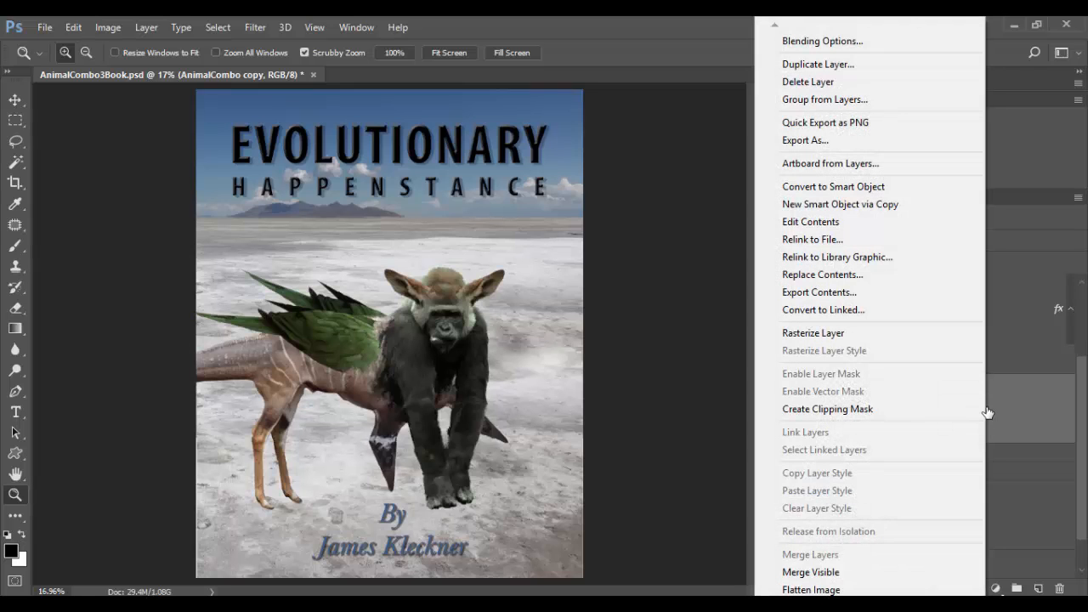
click(827, 66)
click(752, 173)
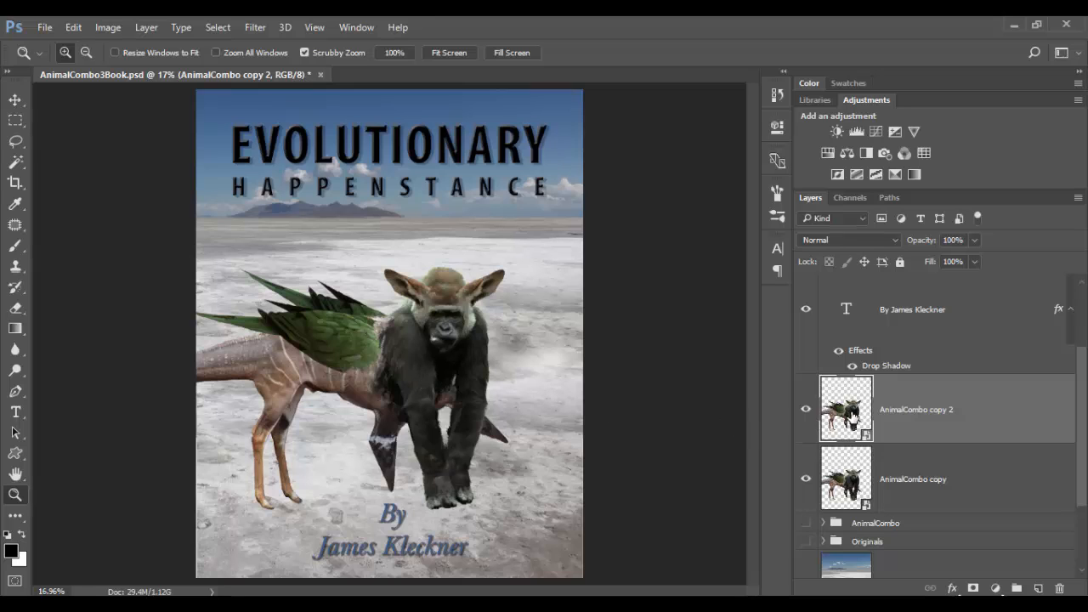
Rasterize the duplicate layer, load its pixels as a selection and paint the whole creature silhouette solid black, then deselect.
right_click(980, 419)
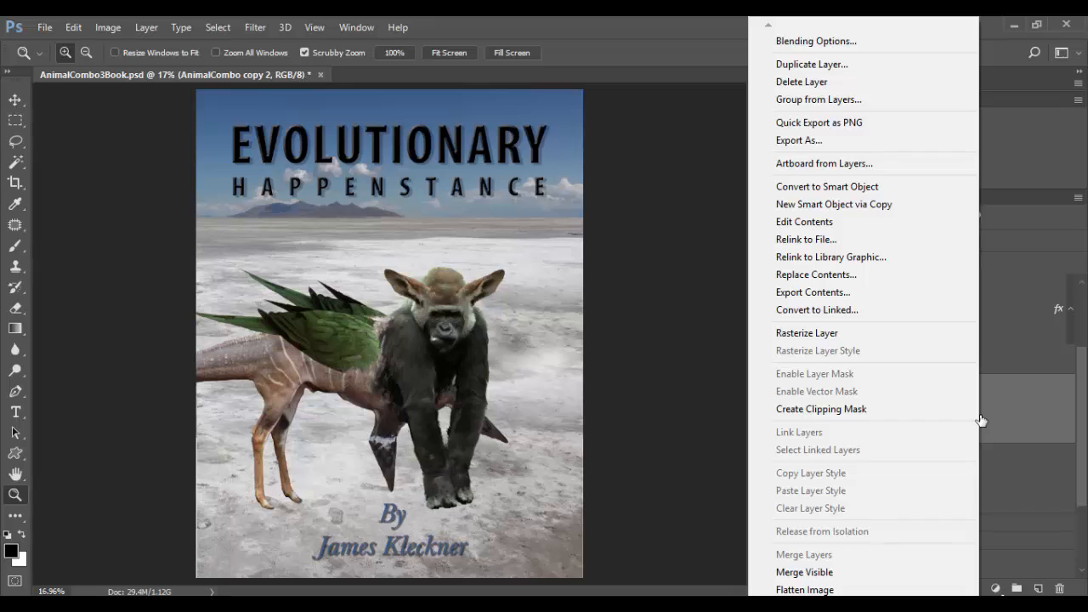
click(880, 333)
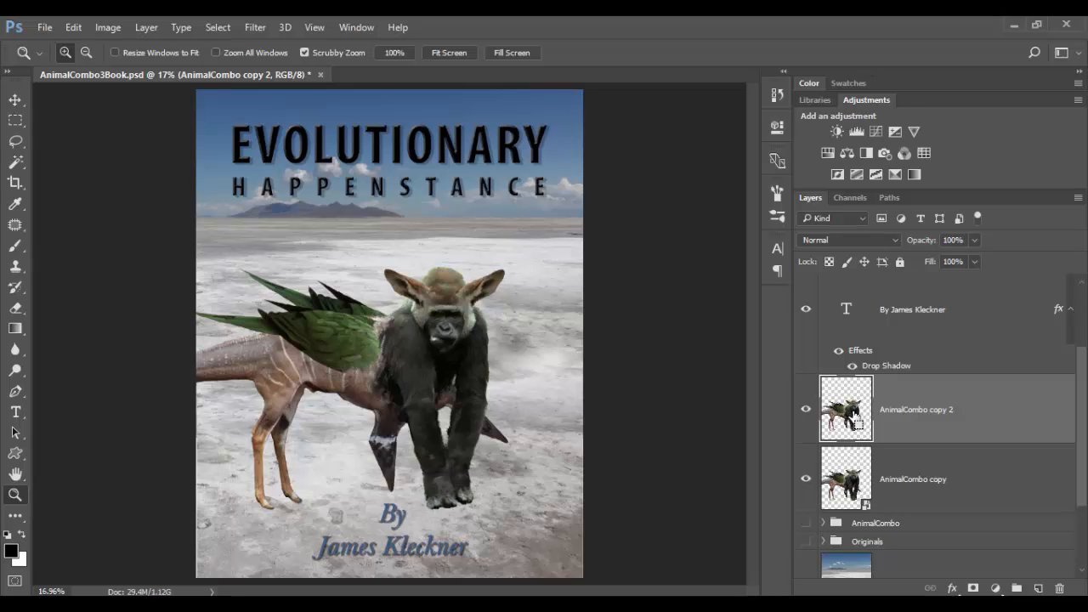
ctrl+click(855, 417)
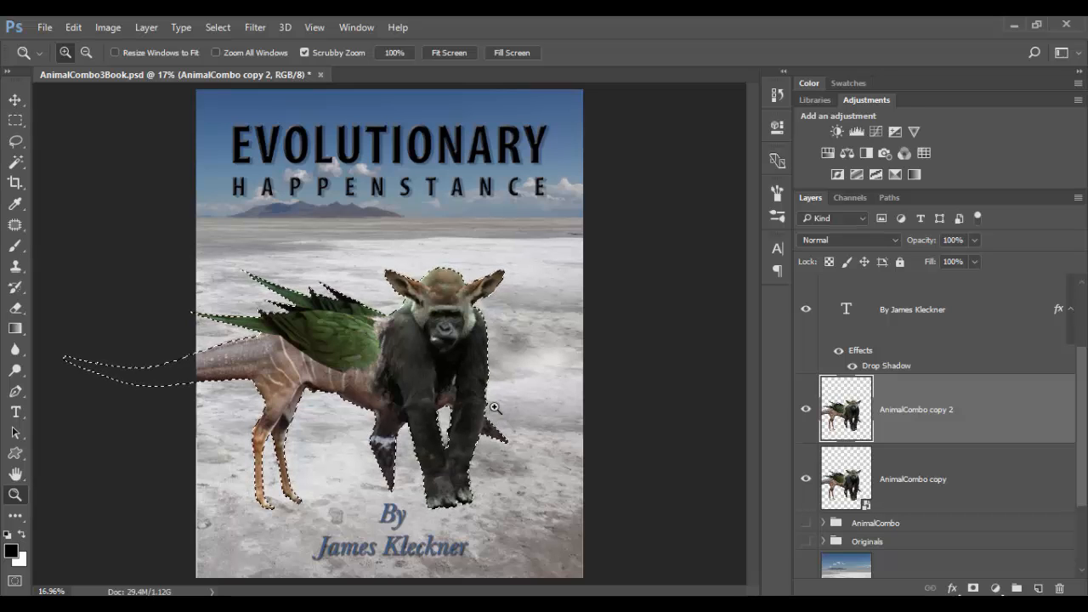
key(b)
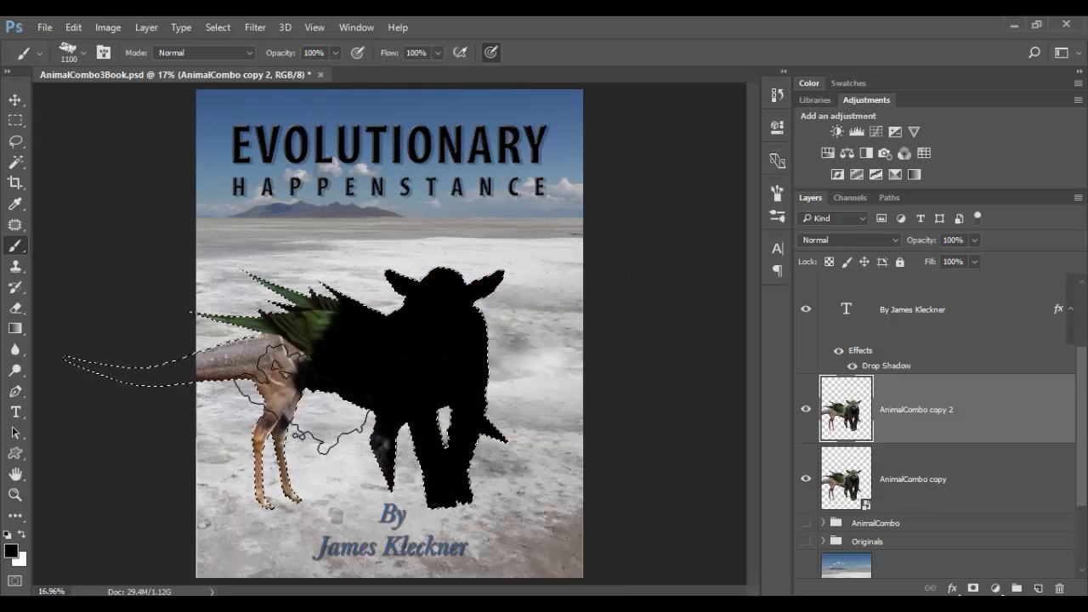
click(214, 318)
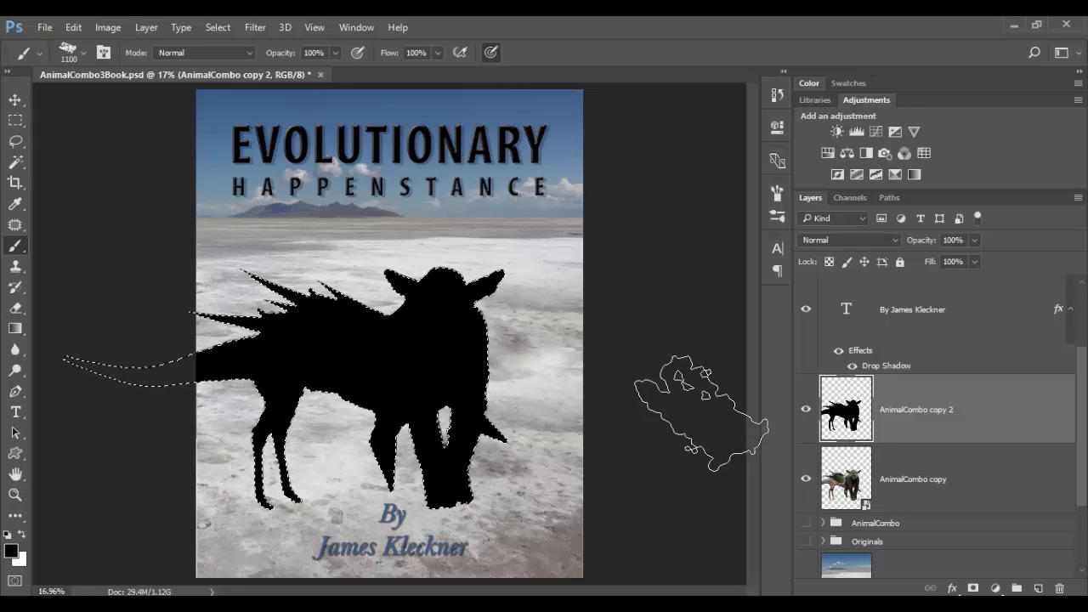
key(ctrl+d)
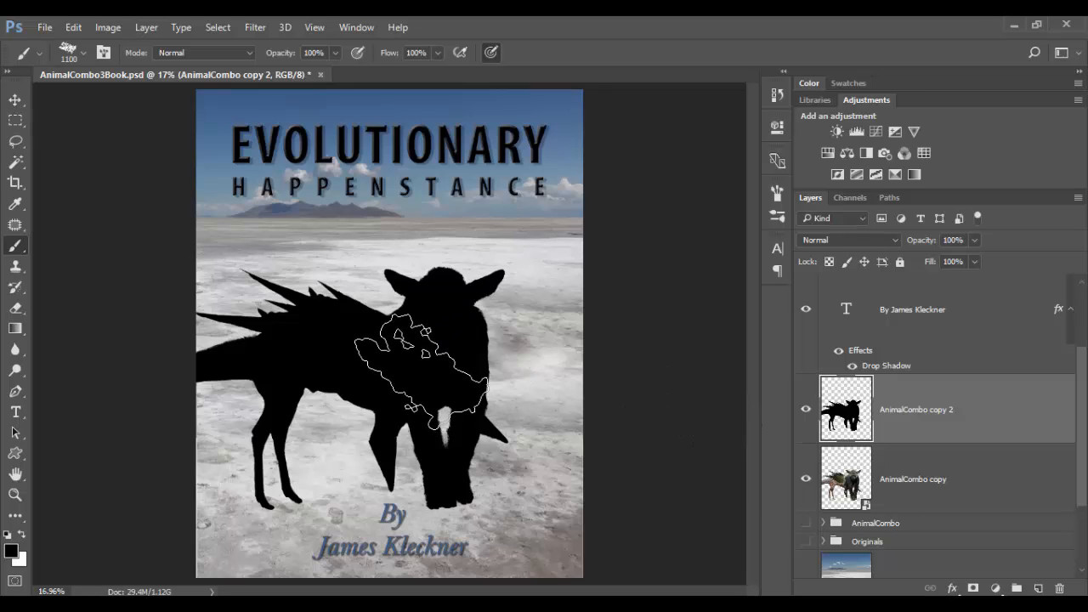
Flip the black silhouette vertically and move it down beneath the creature's feet as a reflected shadow.
key(ctrl+t)
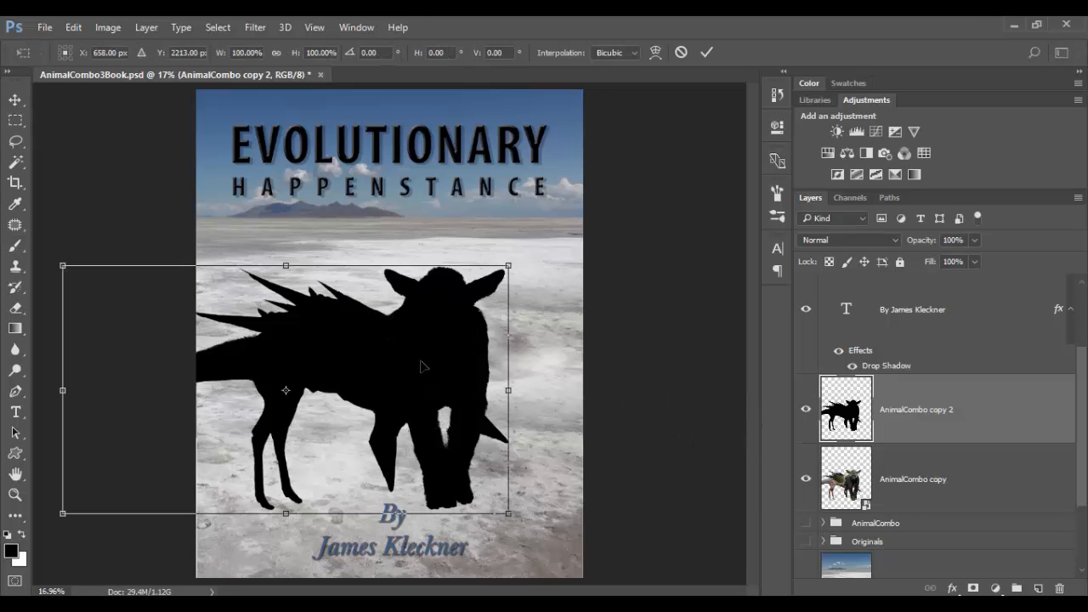
right_click(413, 365)
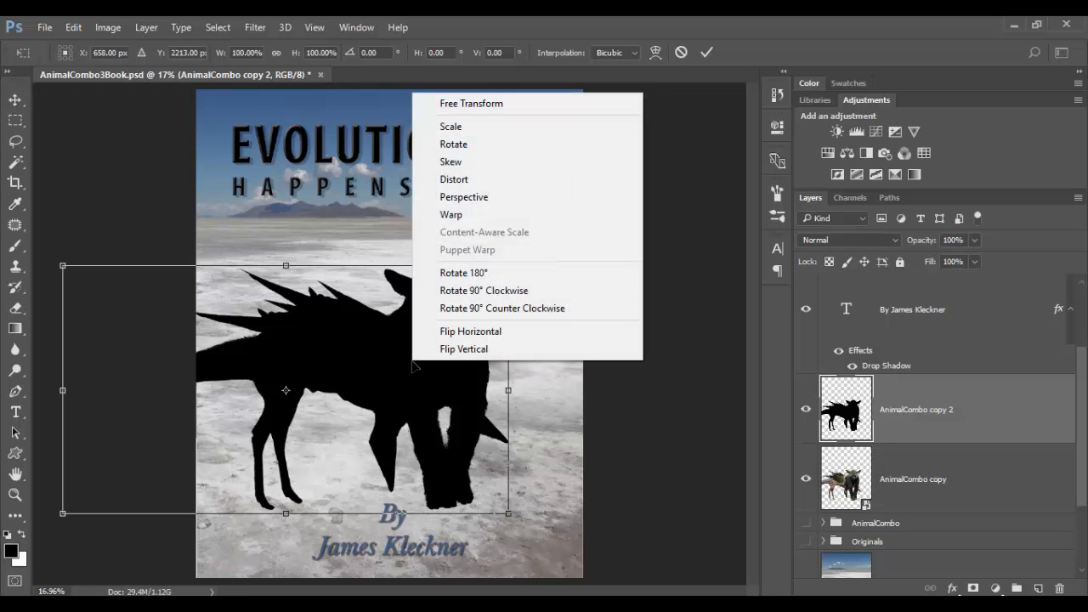
click(439, 351)
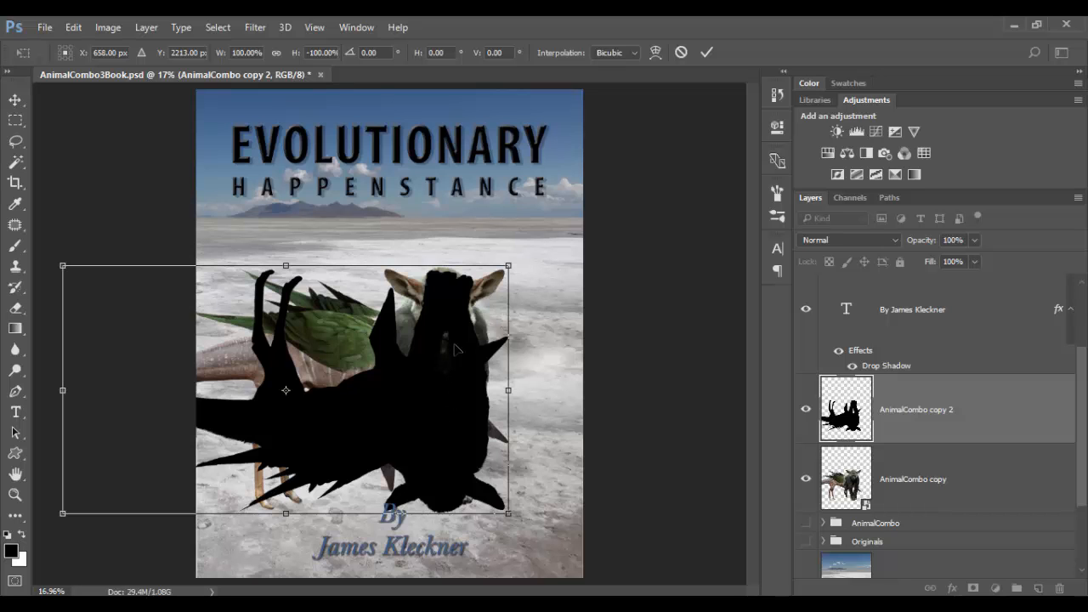
drag(455, 349, 458, 578)
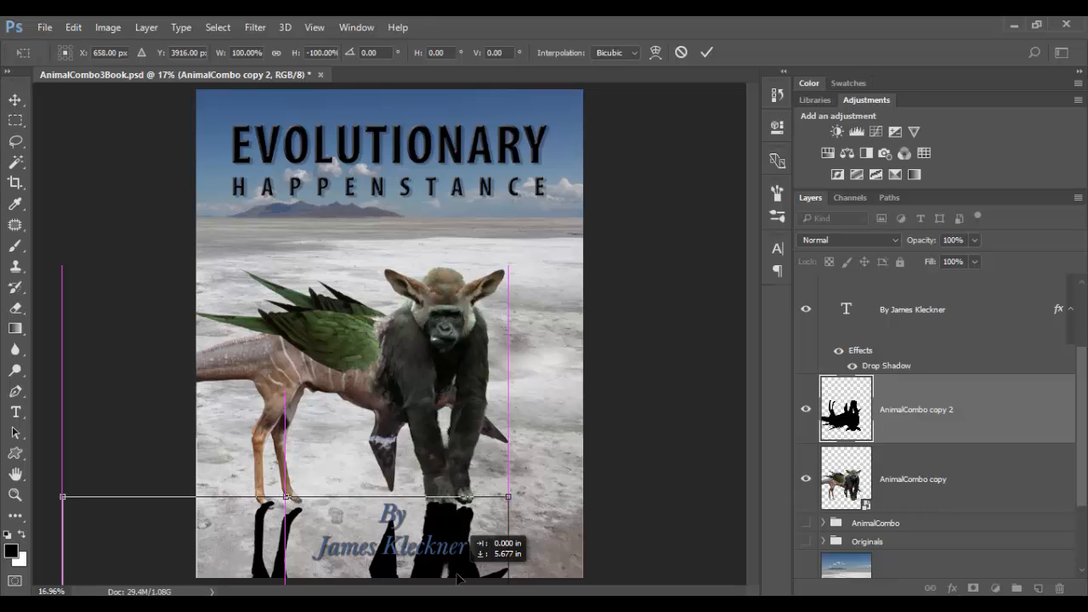
drag(458, 579, 457, 574)
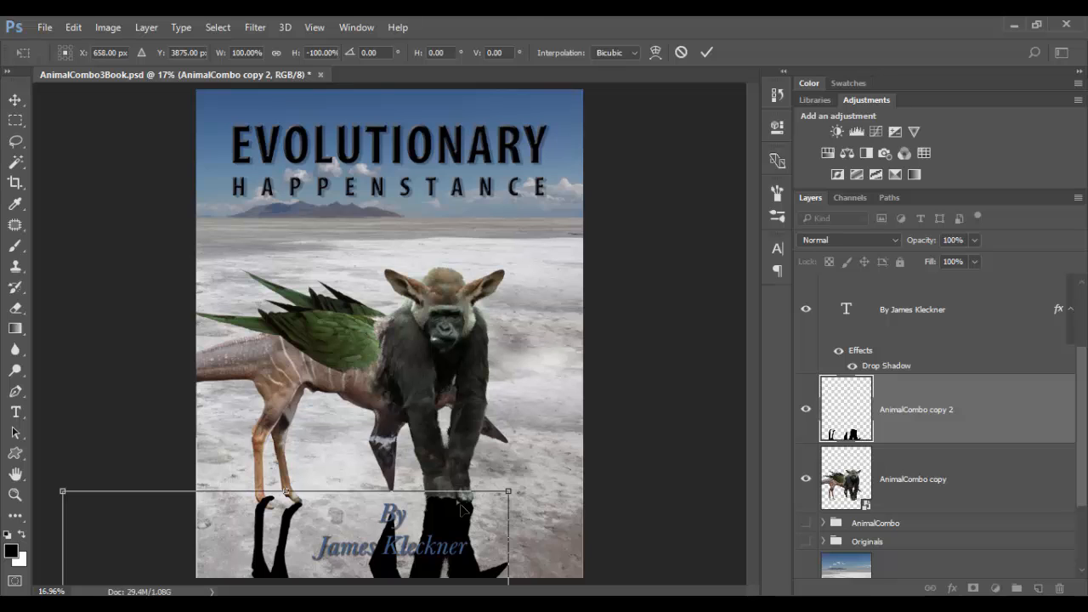
key(b)
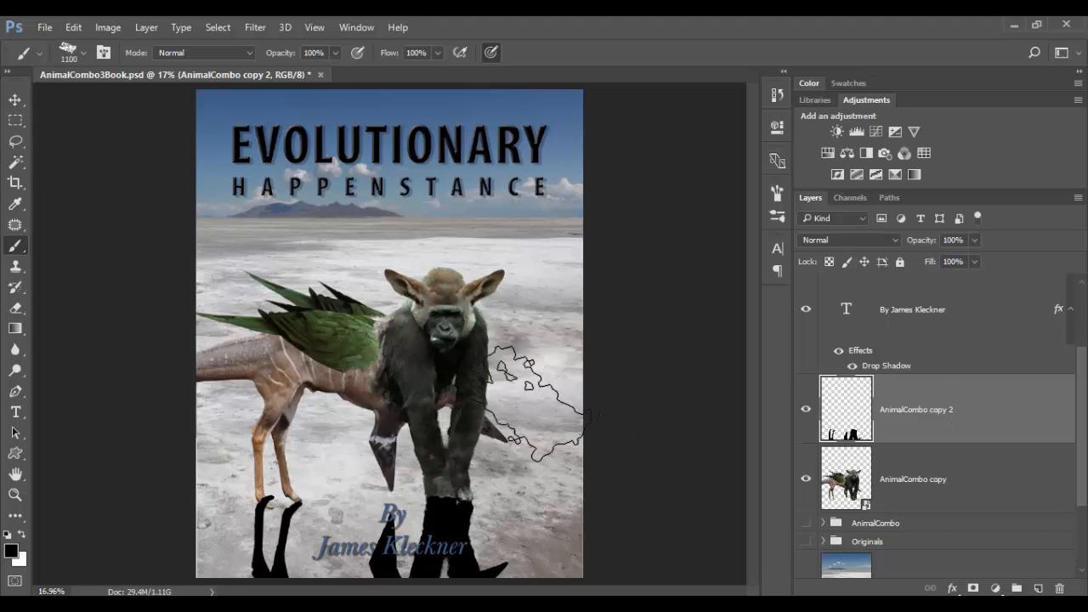
Lasso the left leg's shadow and nudge it down so it meets the hoof, then deselect.
key(z)
mouse_move(269, 513)
mouse_down()
mouse_move(325, 515)
mouse_move(368, 543)
mouse_move(400, 323)
mouse_move(365, 359)
mouse_up()
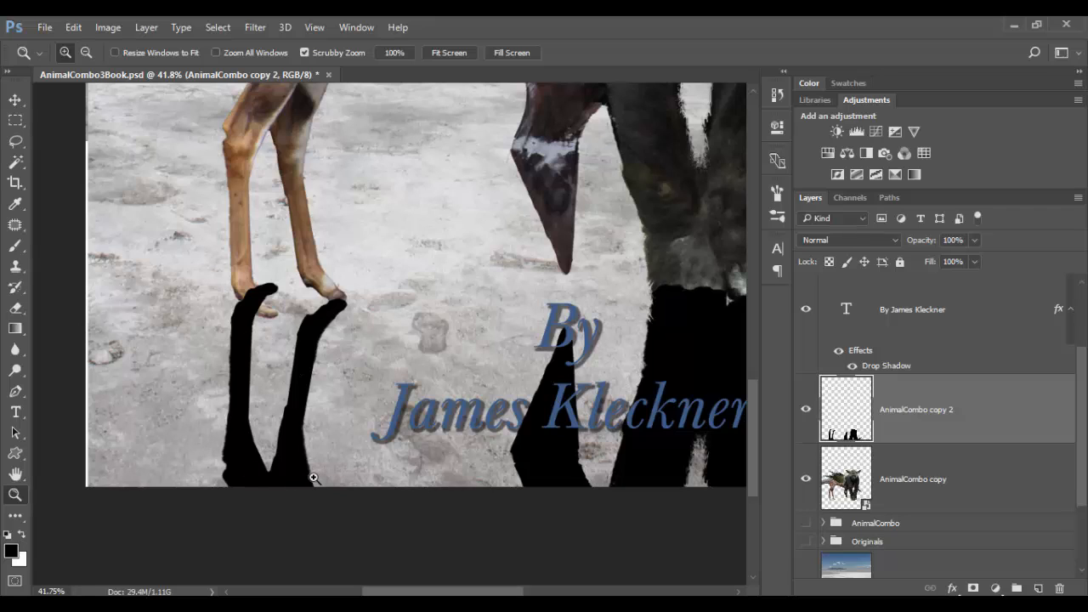
click(20, 145)
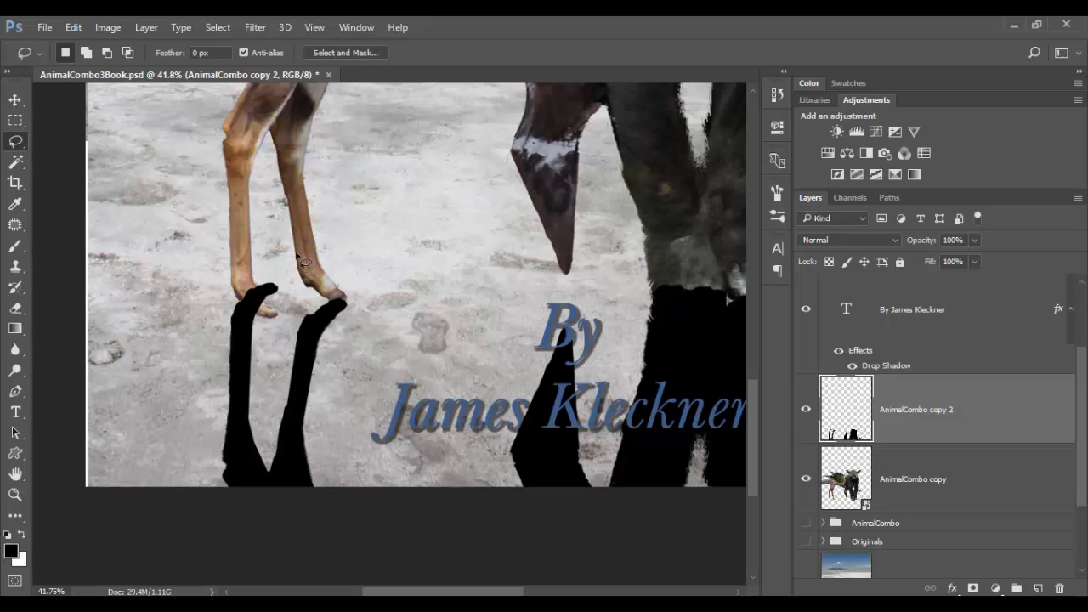
mouse_move(297, 255)
mouse_down()
mouse_move(266, 361)
mouse_move(276, 525)
mouse_move(211, 505)
mouse_move(164, 391)
mouse_move(185, 239)
mouse_move(250, 213)
mouse_move(289, 238)
mouse_up()
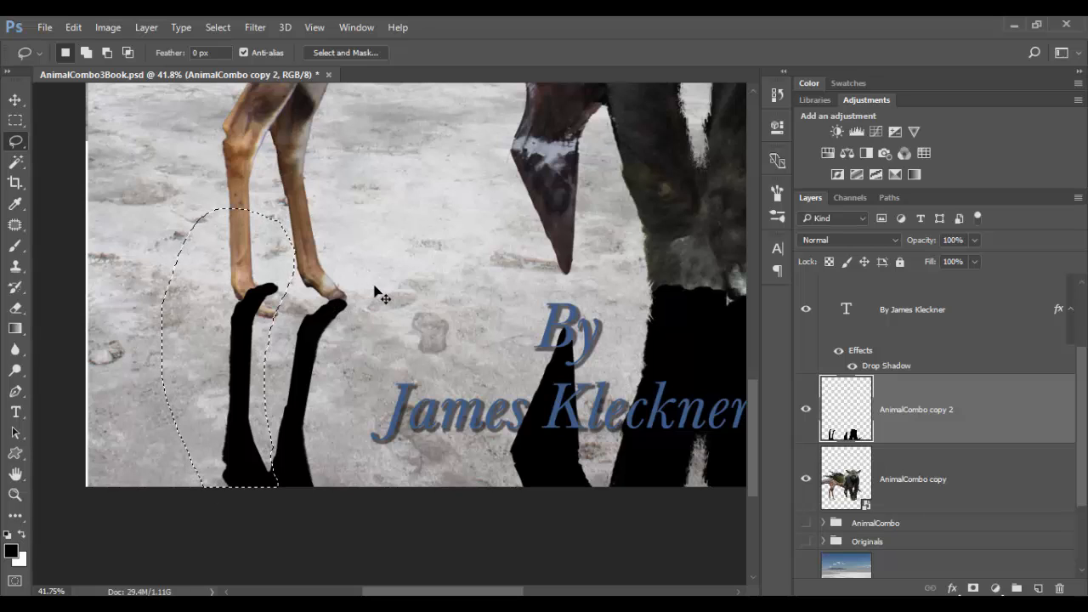
key(ctrl+t)
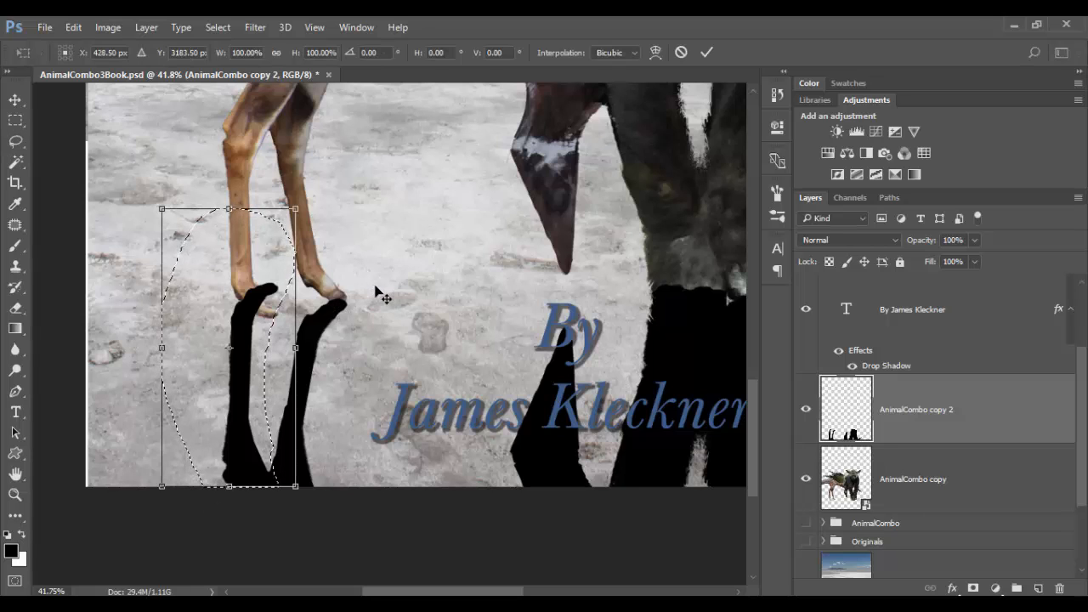
key(shift+Down)
key(shift+Down)
key(shift+Down)
key(shift+Down)
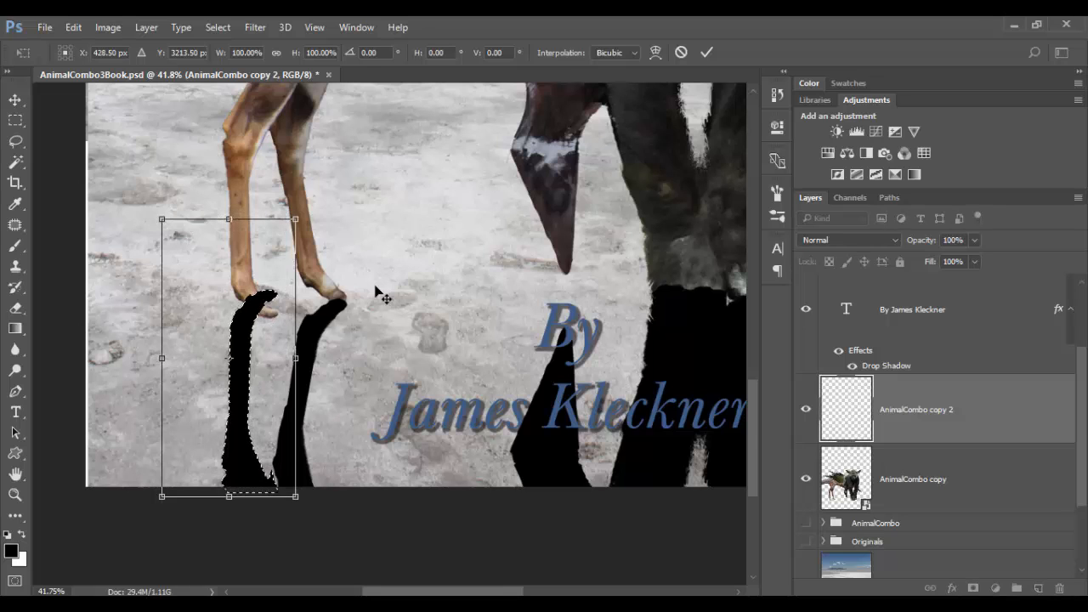
key(shift+Down)
key(shift+Down)
key(shift+Down)
key(shift+Down)
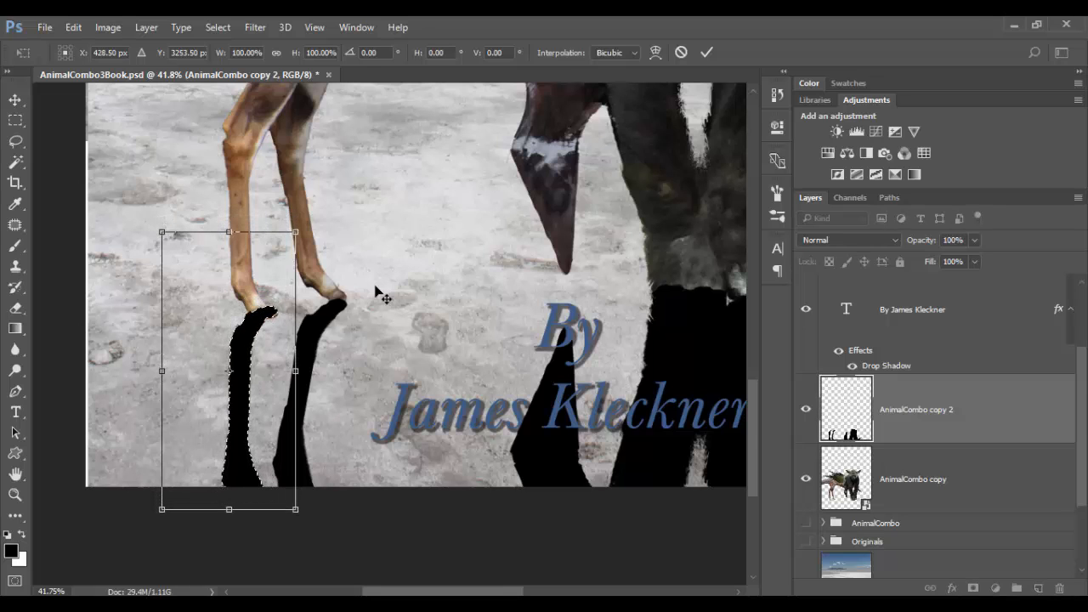
key(shift+Down)
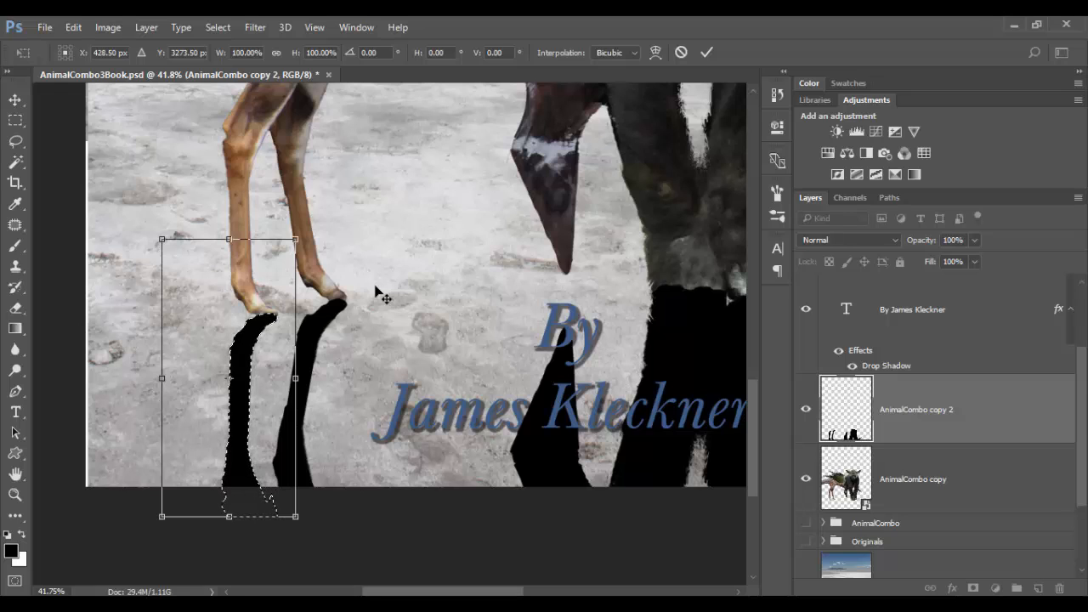
key(Return)
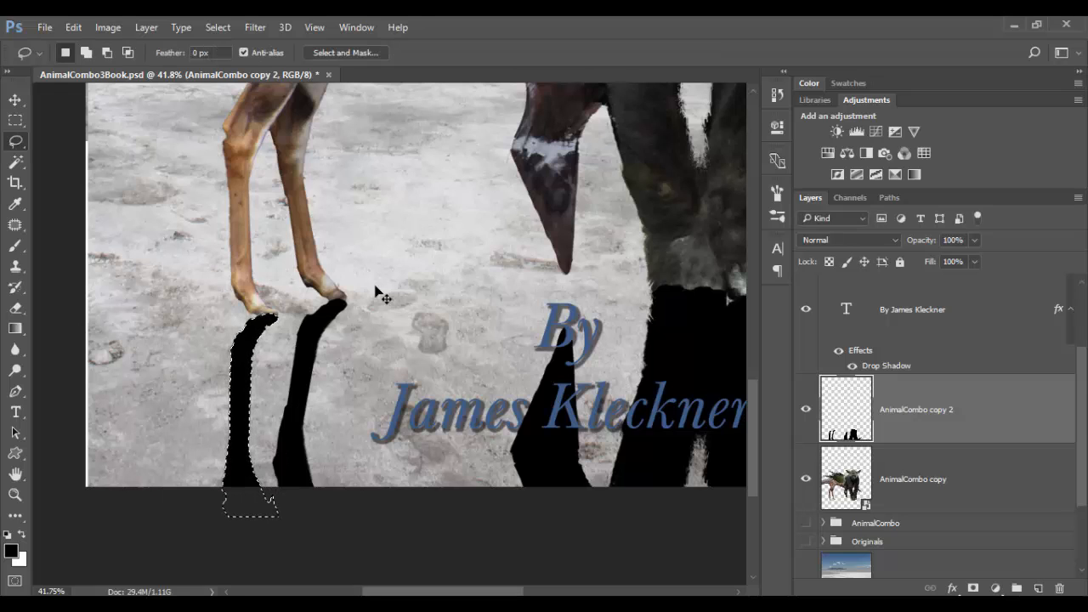
key(ctrl+d)
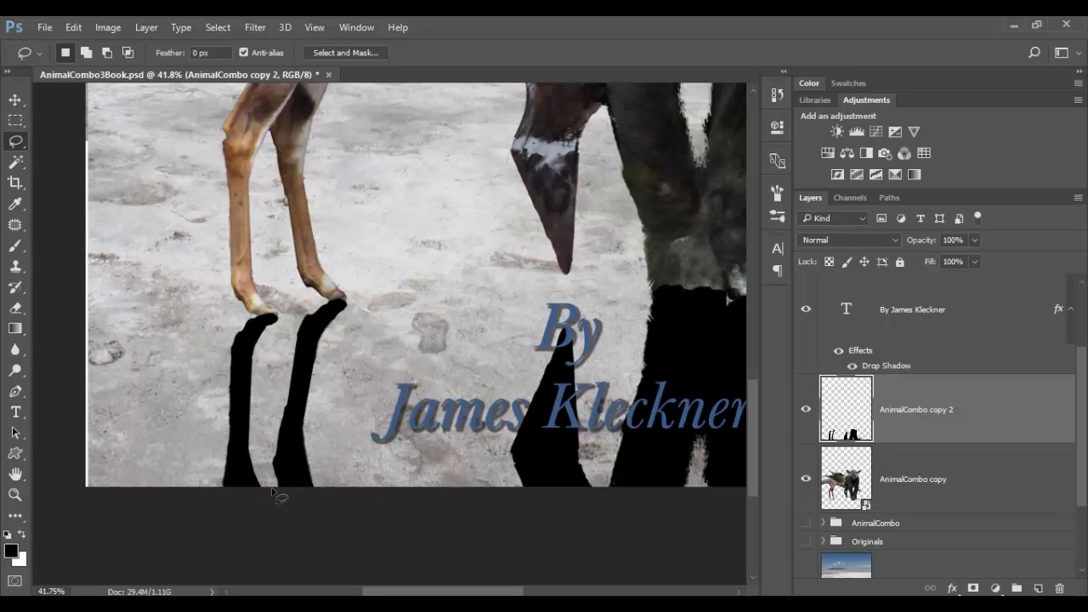
Shrink the brush to 80 px and undo the last action.
key(b)
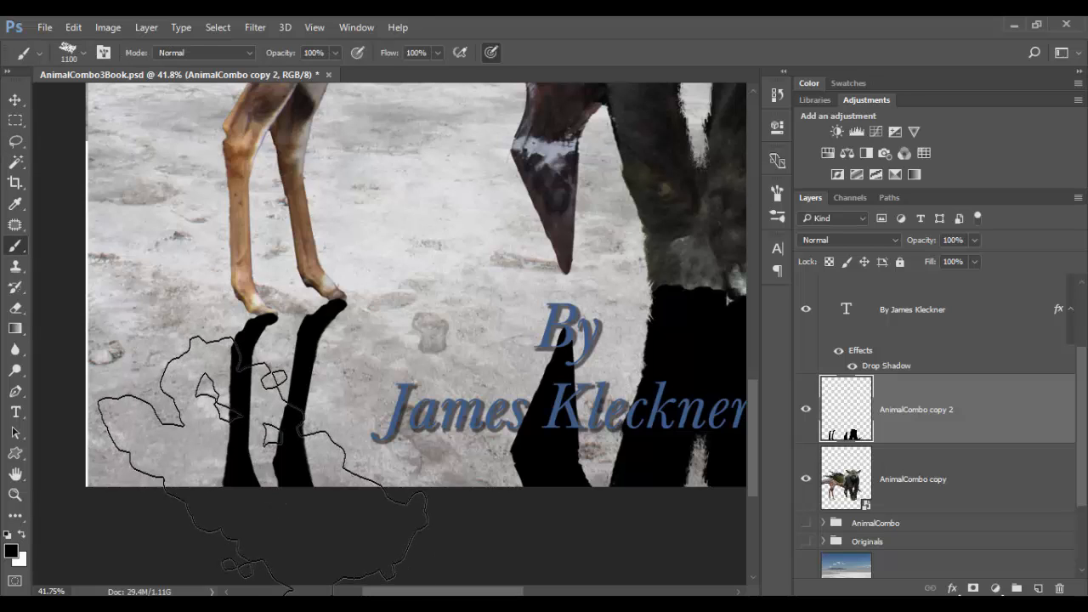
key(bracketleft)
key(bracketleft)
key(bracketleft)
key(bracketleft)
key(bracketleft)
key(bracketleft)
key(bracketleft)
key(bracketleft)
key(bracketleft)
key(bracketleft)
key(bracketleft)
key(bracketleft)
key(bracketleft)
key(bracketleft)
key(bracketleft)
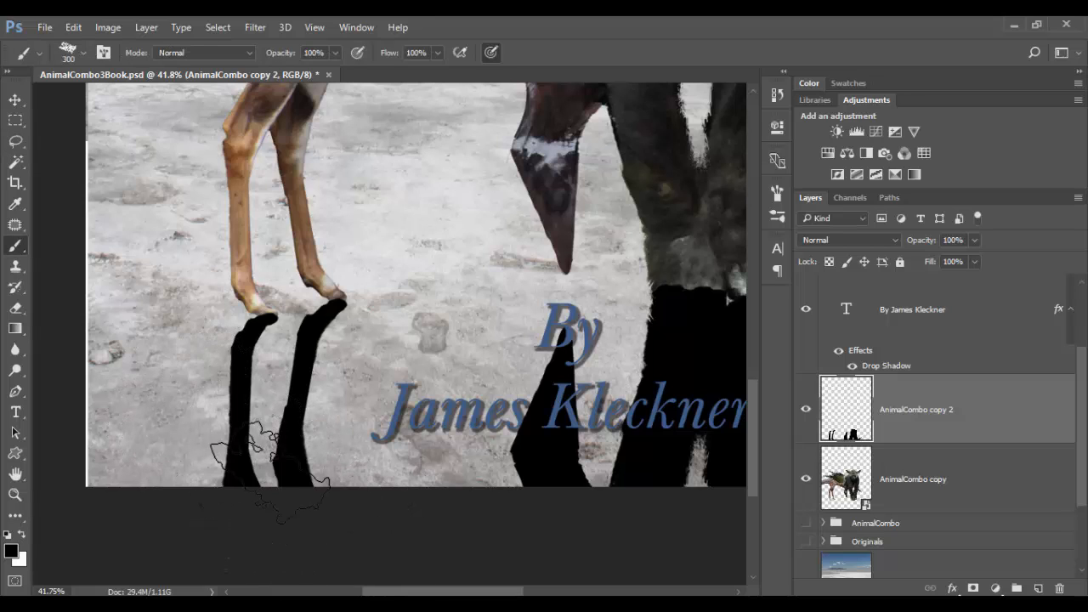
key(bracketleft)
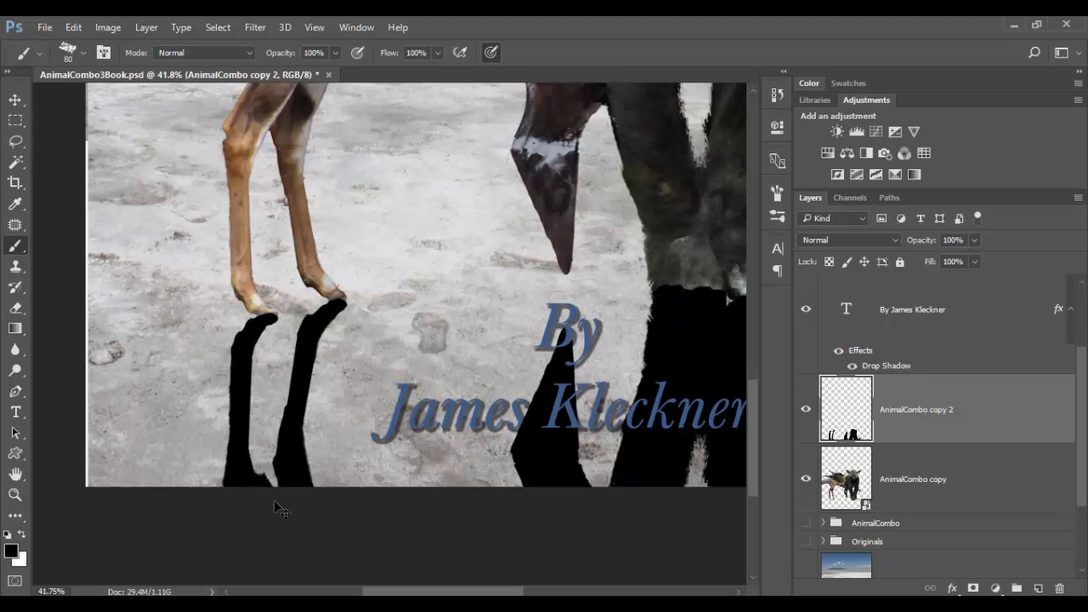
key(ctrl+z)
key(z)
drag(500, 322, 441, 329)
drag(486, 442, 350, 481)
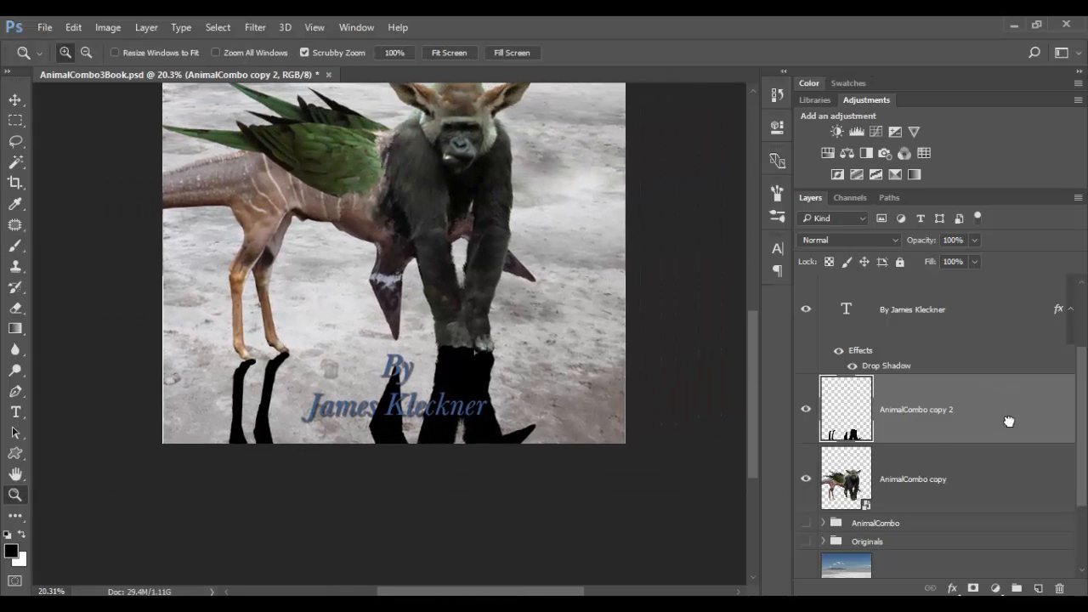
Move the shadow layer below AnimalCombo copy and lower its opacity to 40%.
drag(1009, 422, 1008, 498)
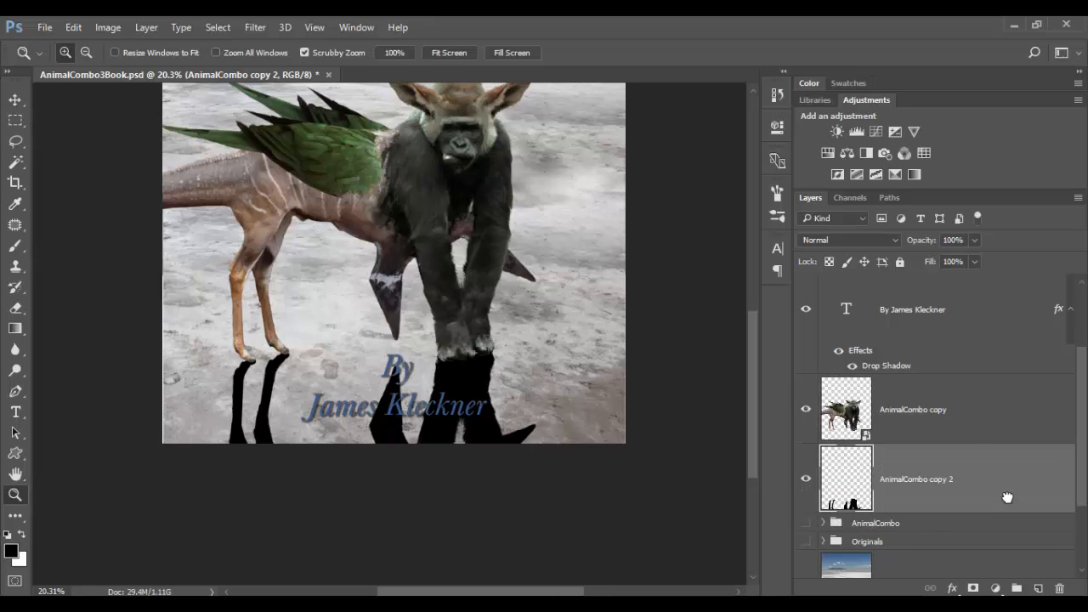
click(975, 243)
drag(954, 259, 937, 259)
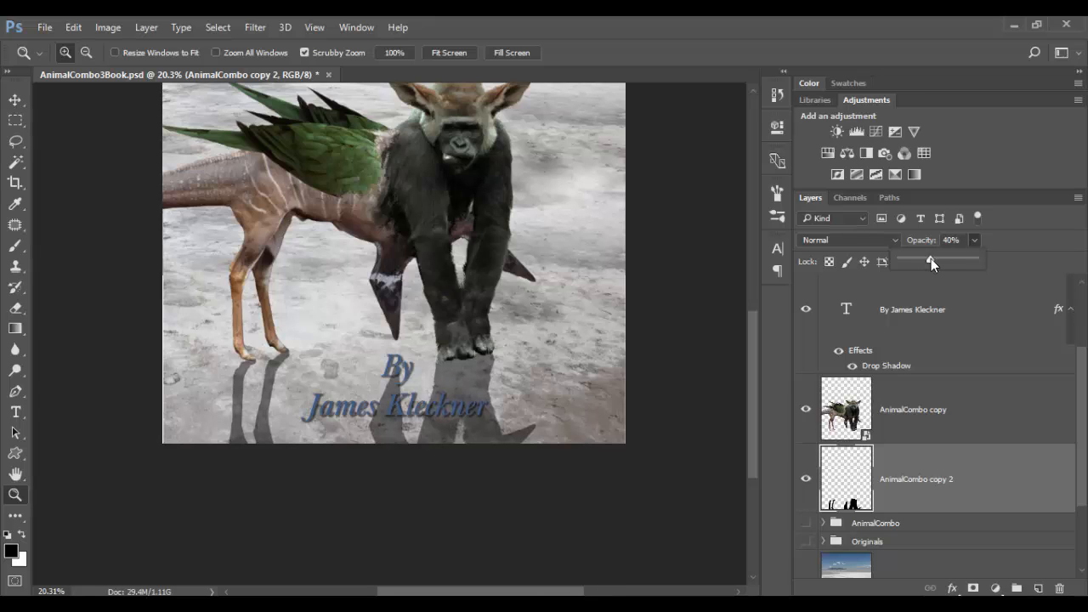
Apply a Gaussian Blur to the reflected shadow layer to soften it.
mouse_move(481, 388)
mouse_down()
mouse_move(541, 390)
mouse_move(491, 385)
mouse_up()
scroll(520, 383, up, 8)
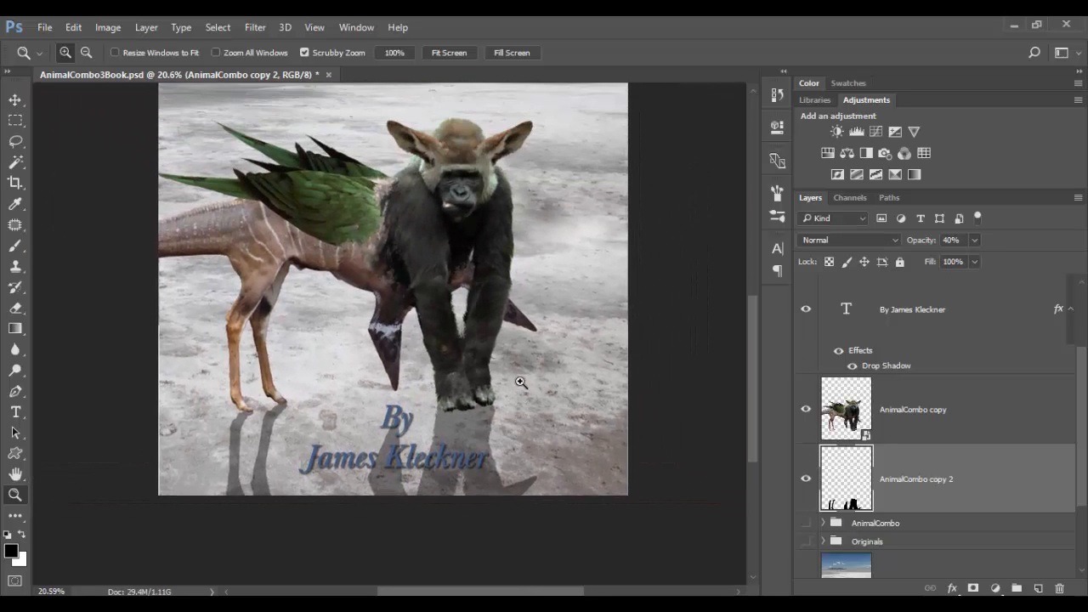
scroll(521, 383, up, 3)
scroll(518, 382, down, 2)
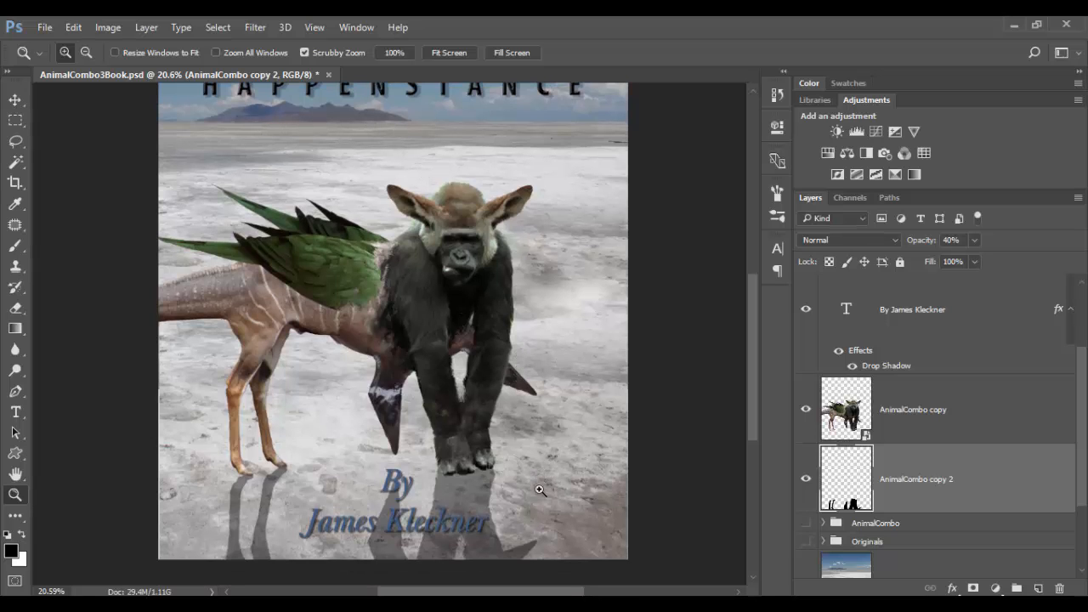
drag(495, 543, 549, 556)
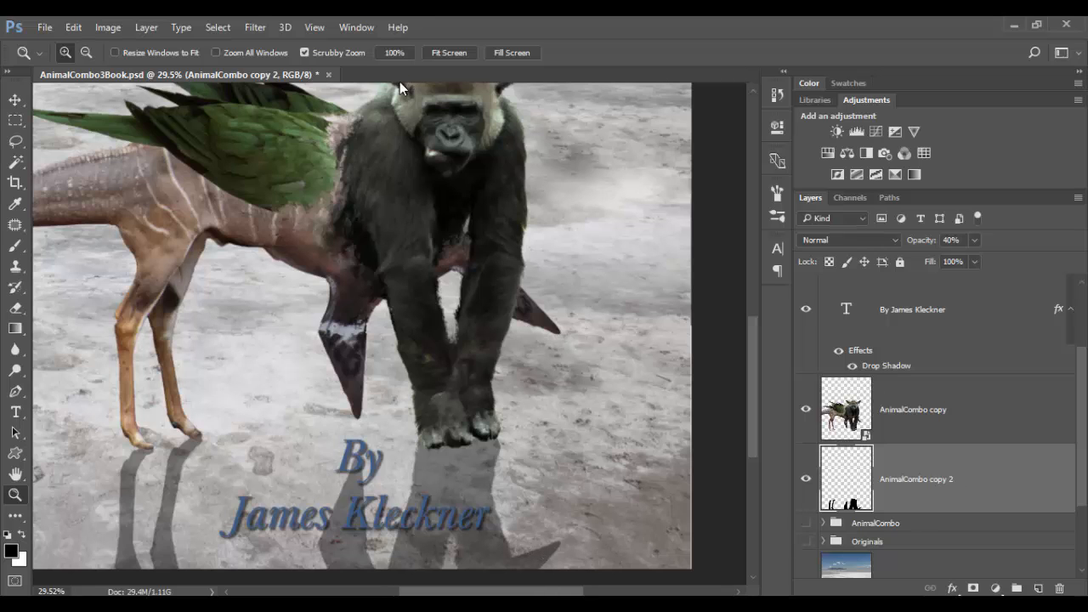
click(255, 27)
mouse_move(283, 205)
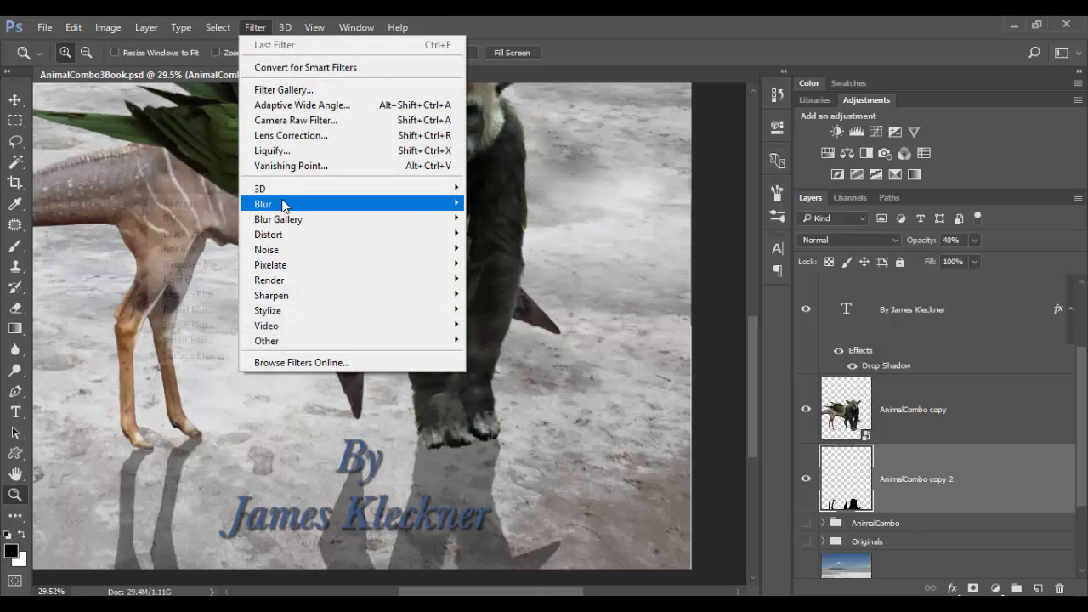
click(183, 263)
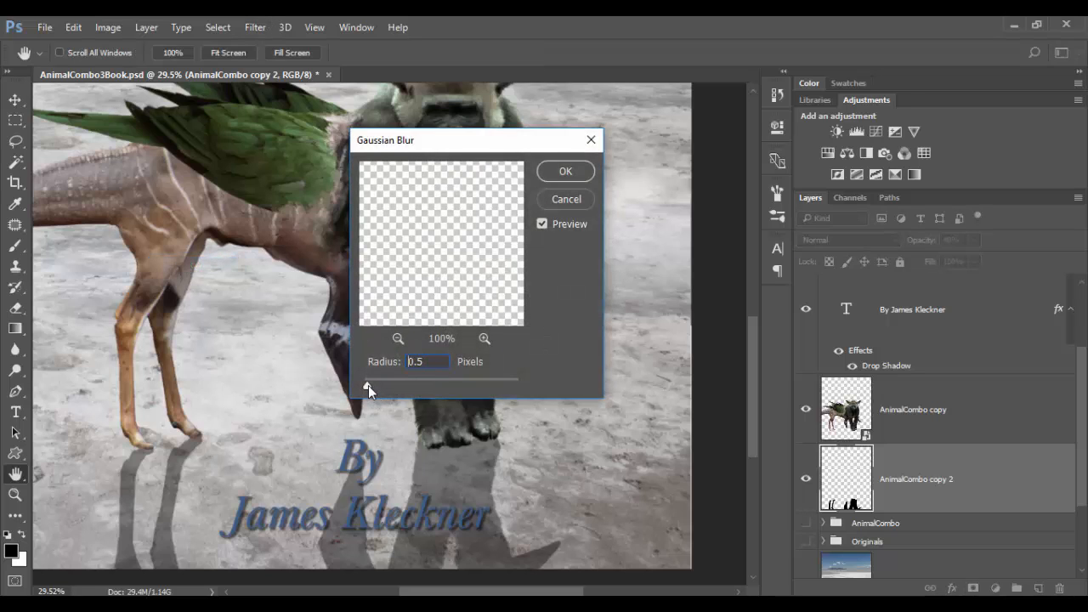
key(Up)
drag(368, 385, 369, 385)
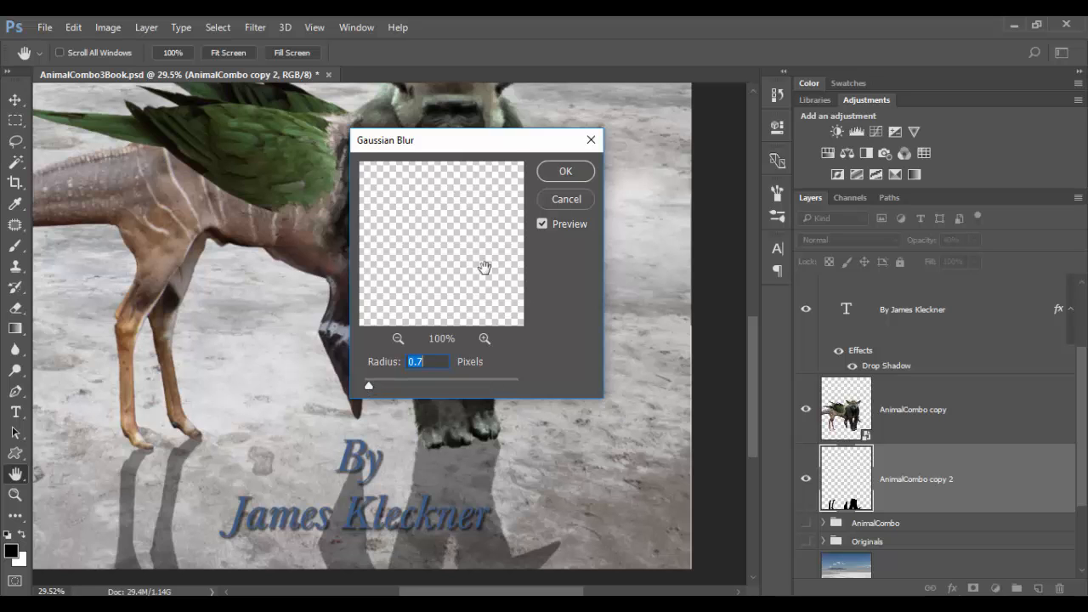
click(552, 172)
Add a new layer above AnimalCombo copy and clip it to that layer.
key(z)
drag(506, 459, 406, 490)
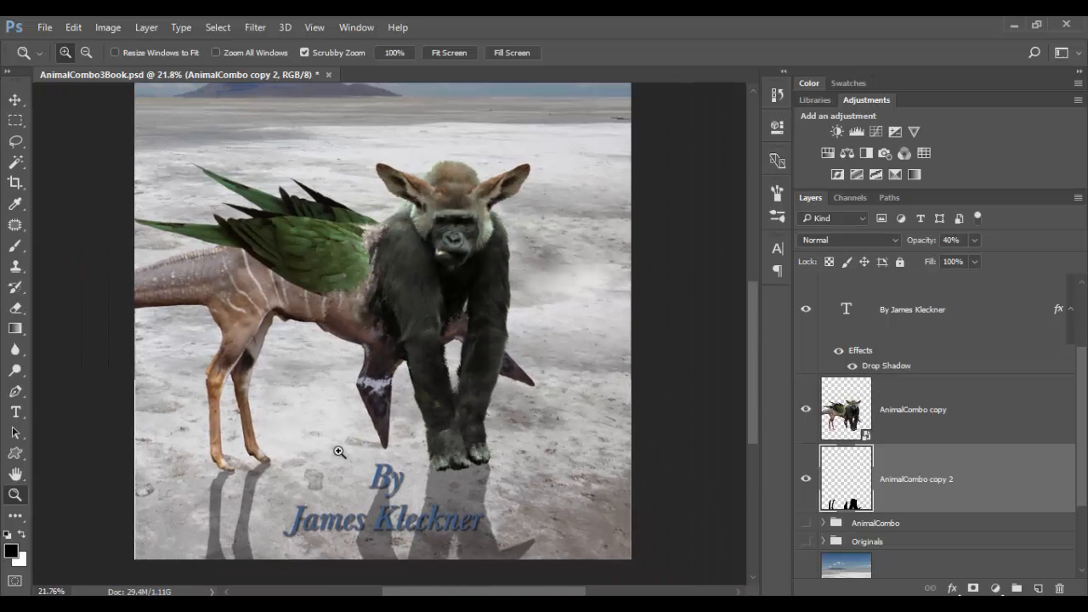
click(959, 398)
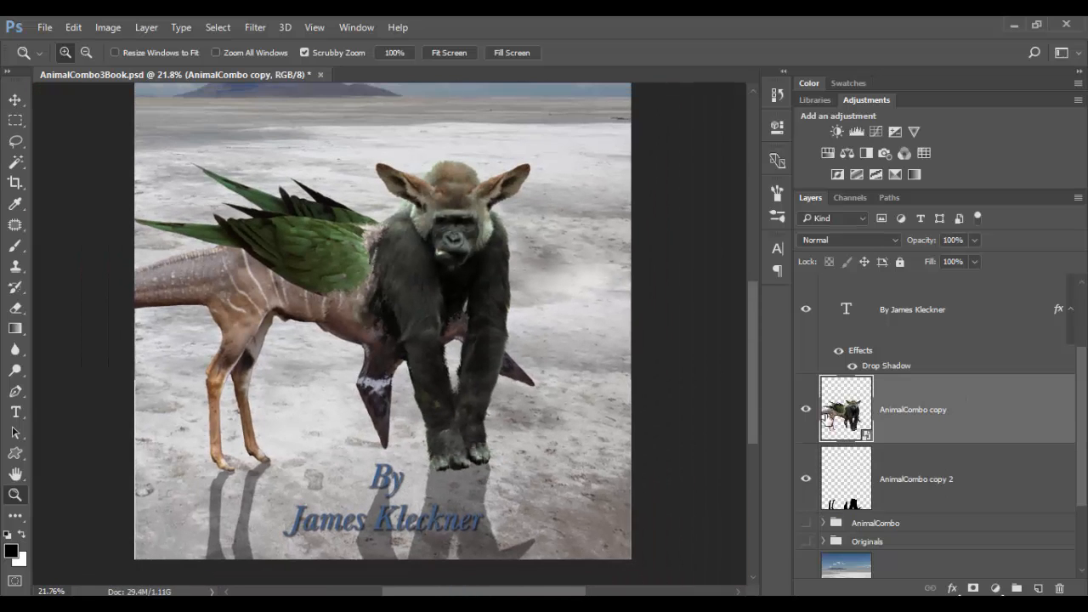
alt+click(394, 297)
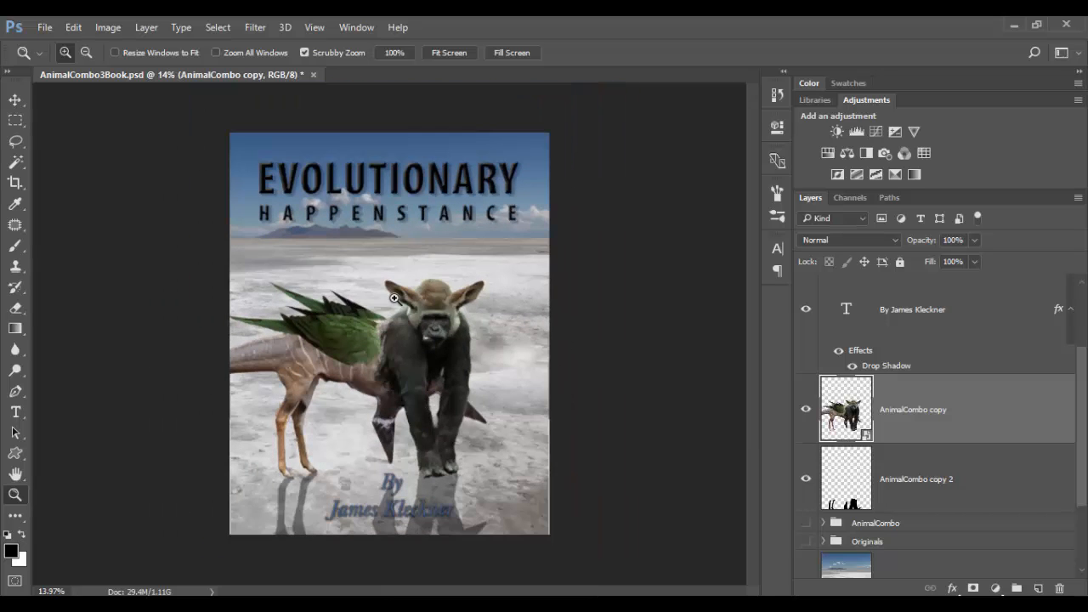
click(441, 363)
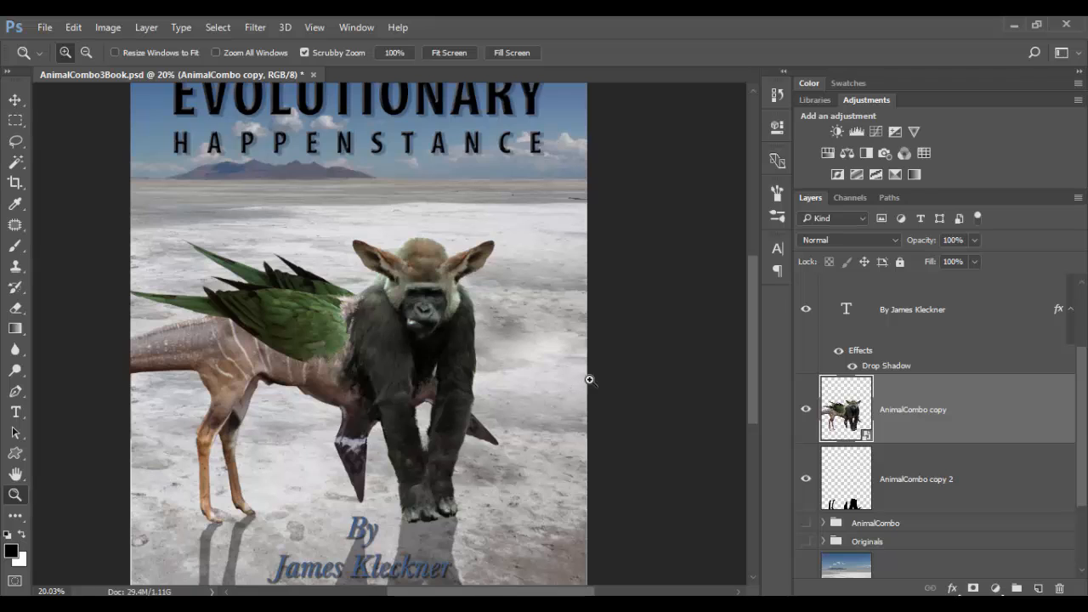
click(1038, 589)
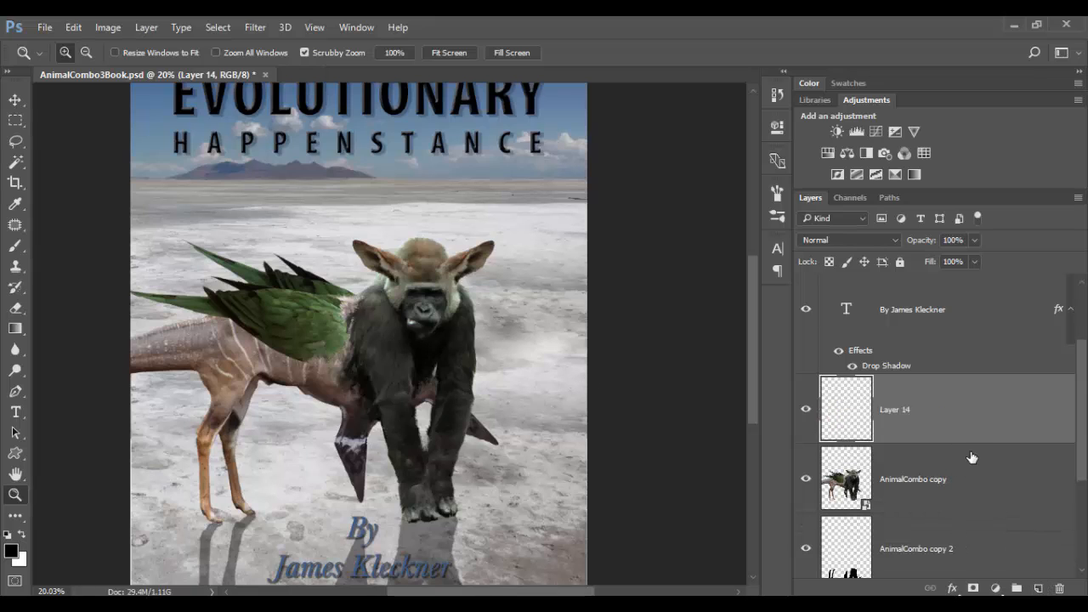
key(alt)
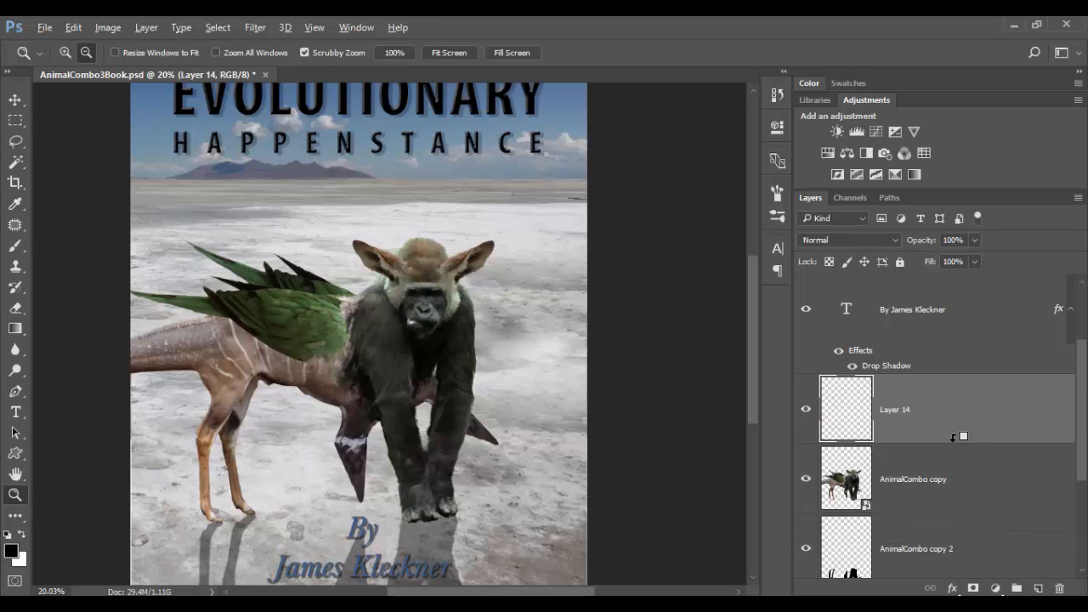
alt+click(954, 437)
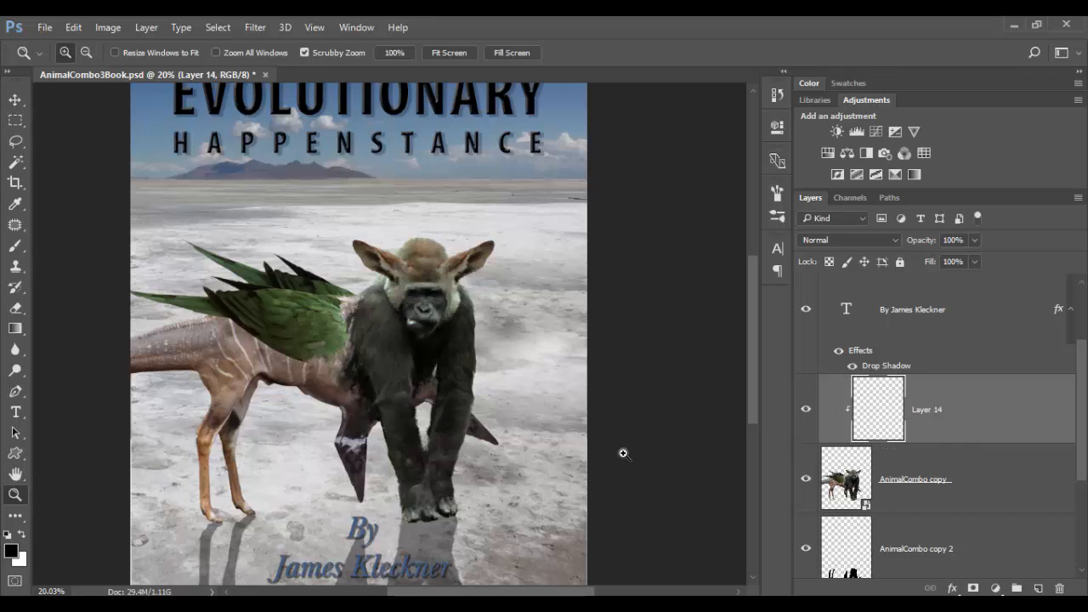
Set a soft round brush to 50% opacity and 600 px, paint a dark stroke over the kudu body, undoing the second stroke.
key(b)
right_click(405, 337)
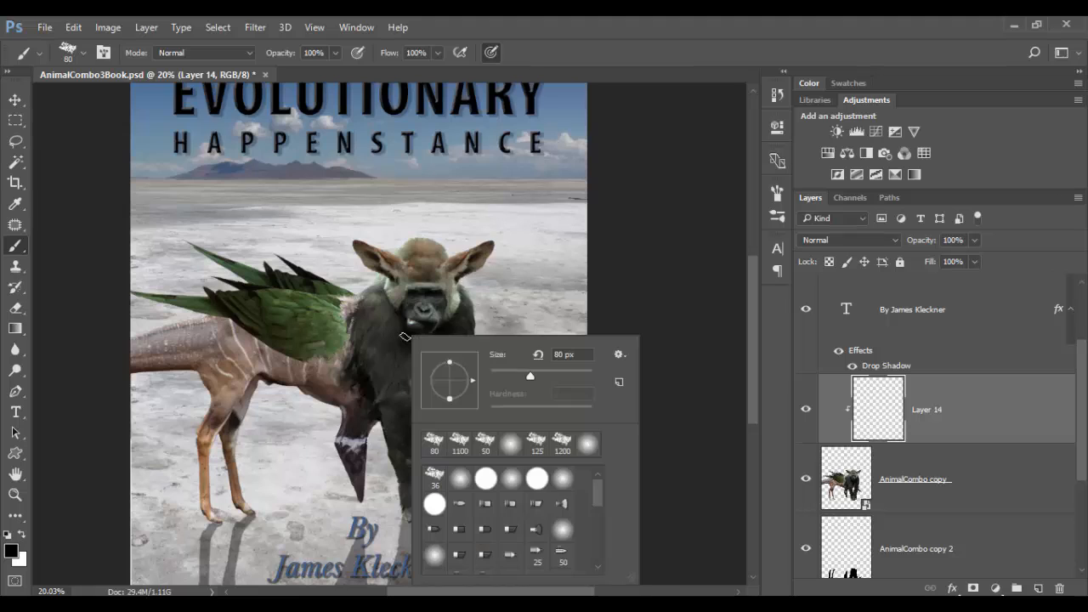
click(462, 478)
click(644, 292)
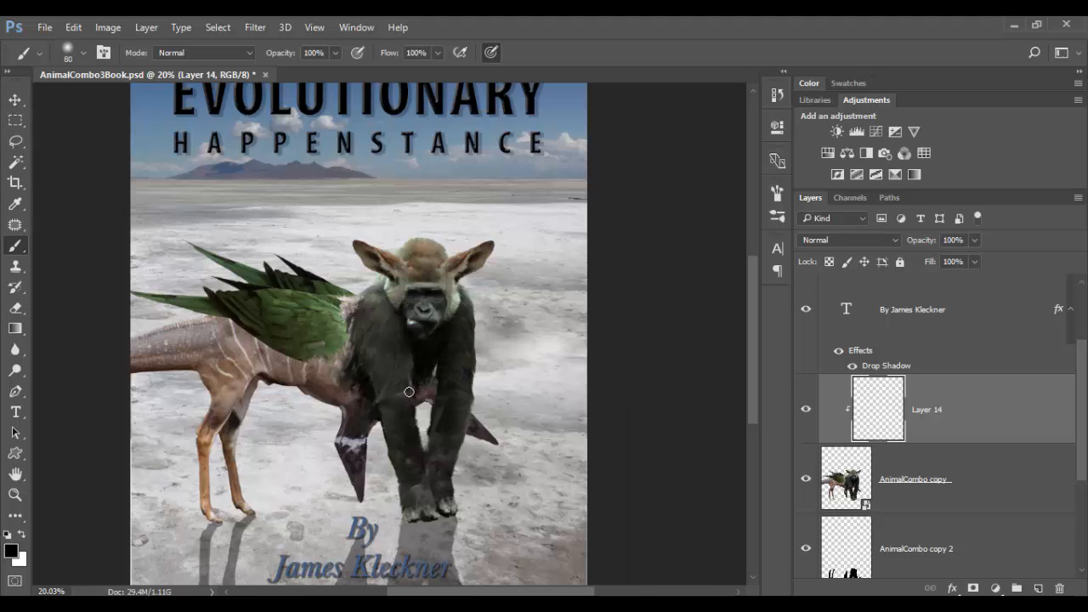
key(5)
key(])
mouse_move(349, 400)
mouse_down()
mouse_move(275, 384)
mouse_move(240, 410)
mouse_move(239, 433)
mouse_move(257, 393)
mouse_move(260, 425)
mouse_move(259, 385)
mouse_move(235, 423)
mouse_up()
mouse_move(204, 368)
mouse_down()
mouse_move(97, 384)
mouse_move(191, 380)
mouse_move(216, 362)
mouse_up()
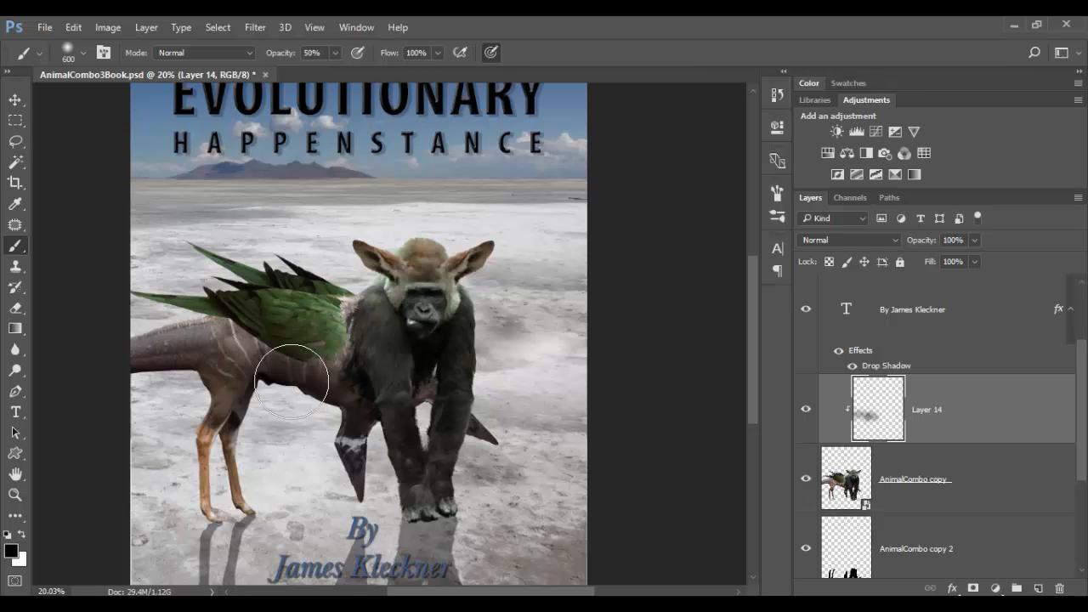
key(ctrl+z)
Shrink the brush to 250 px and paint dark shading over the gorilla's chest, arms and legs.
key(bracketleft)
key(bracketleft)
key(bracketleft)
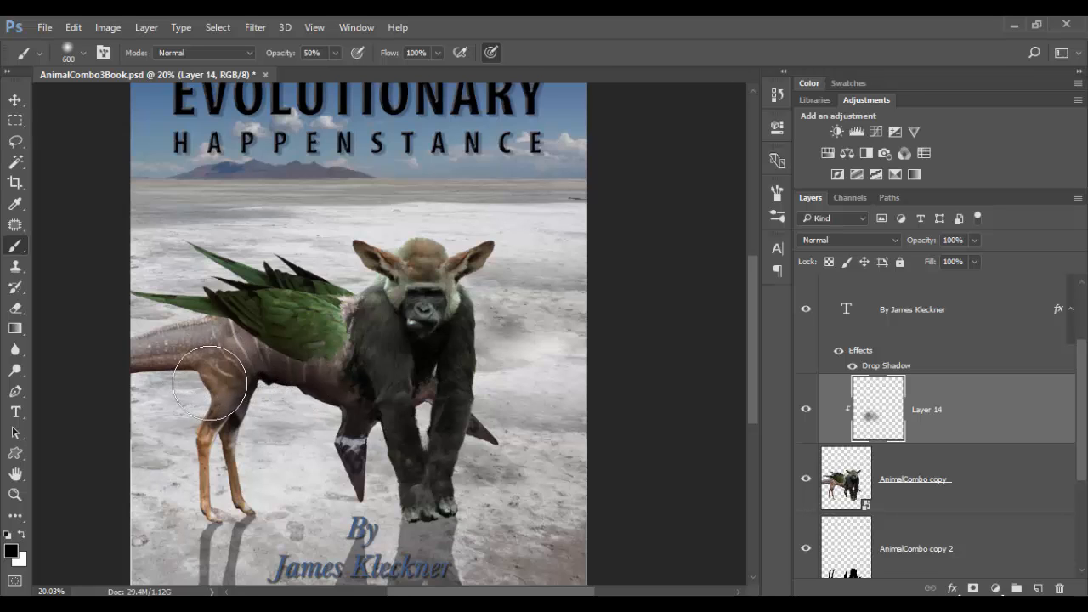
key(bracketleft)
key(bracketleft)
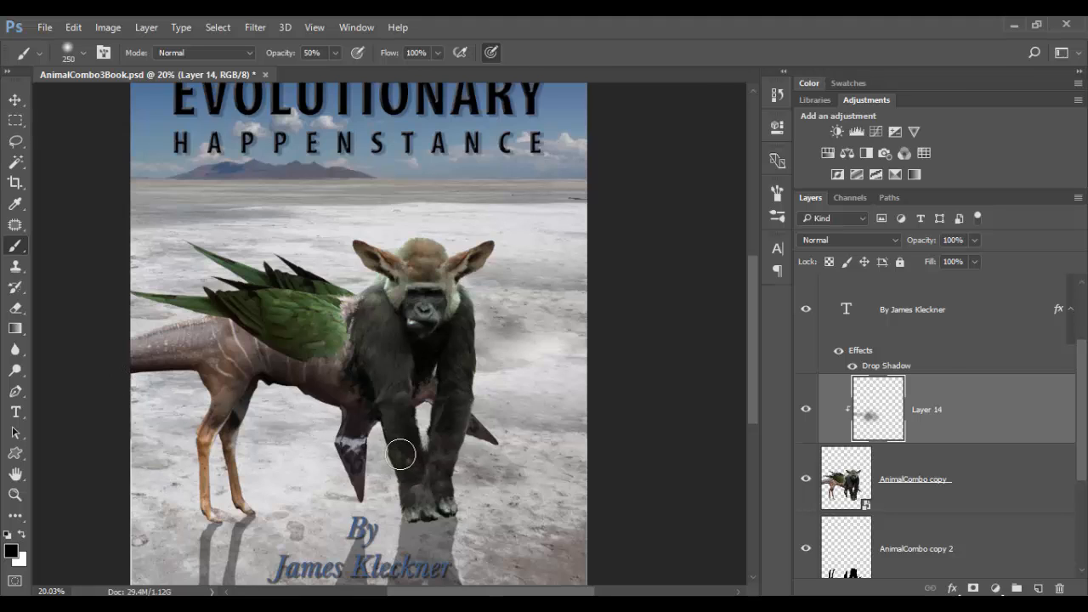
drag(428, 377, 427, 411)
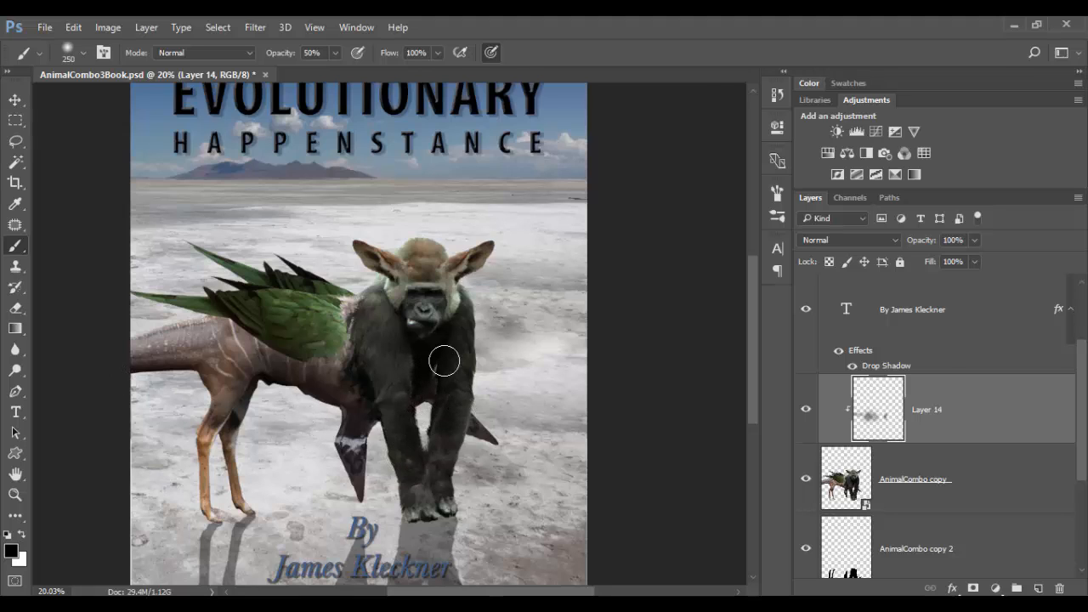
mouse_move(404, 336)
mouse_down()
mouse_move(418, 424)
mouse_move(442, 432)
mouse_up()
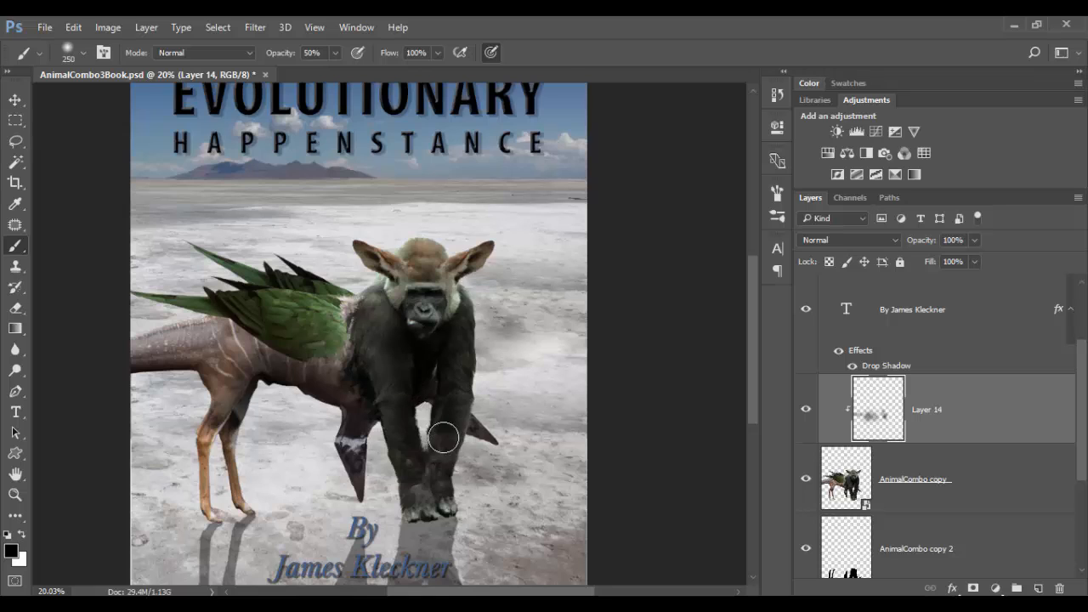
mouse_move(369, 376)
mouse_down()
mouse_move(296, 317)
mouse_move(310, 344)
mouse_move(352, 371)
mouse_move(311, 369)
mouse_move(372, 380)
mouse_move(349, 310)
mouse_up()
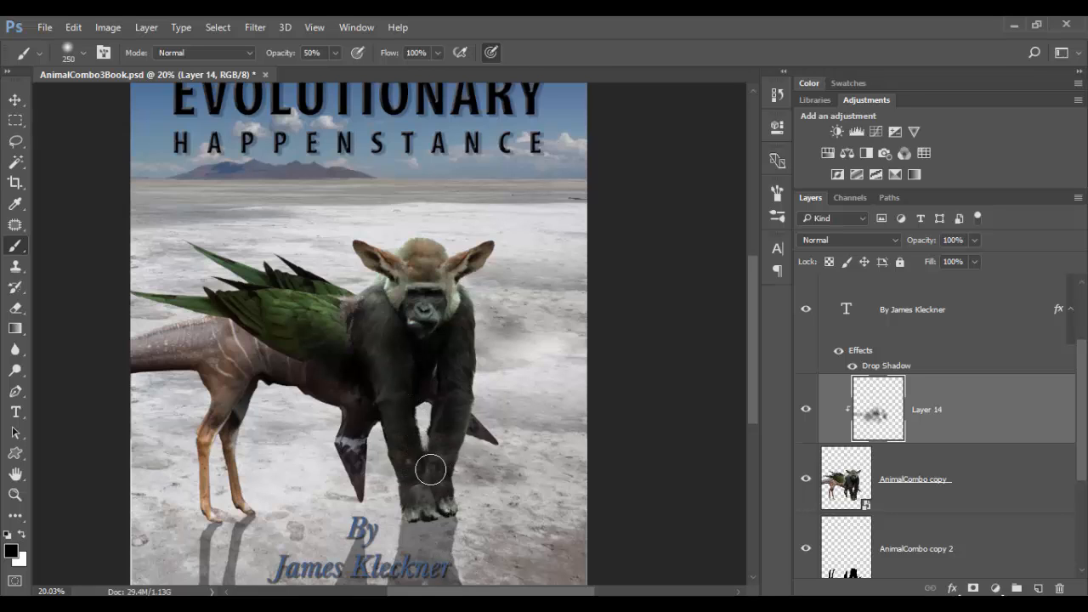
drag(426, 485, 437, 499)
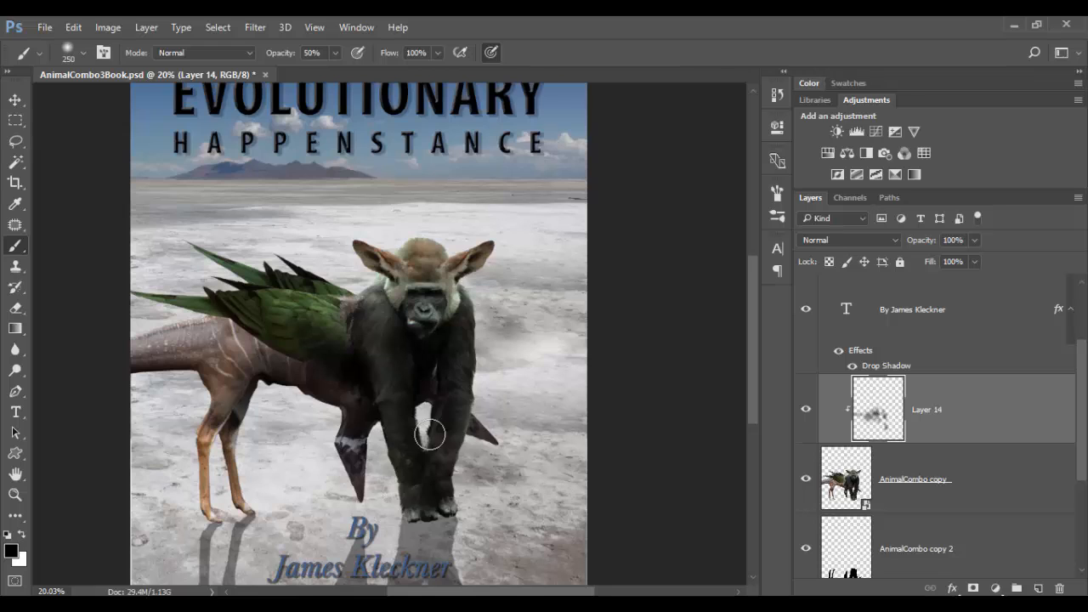
Set the shading layer's blend mode to Multiply and its opacity to 85%.
click(880, 242)
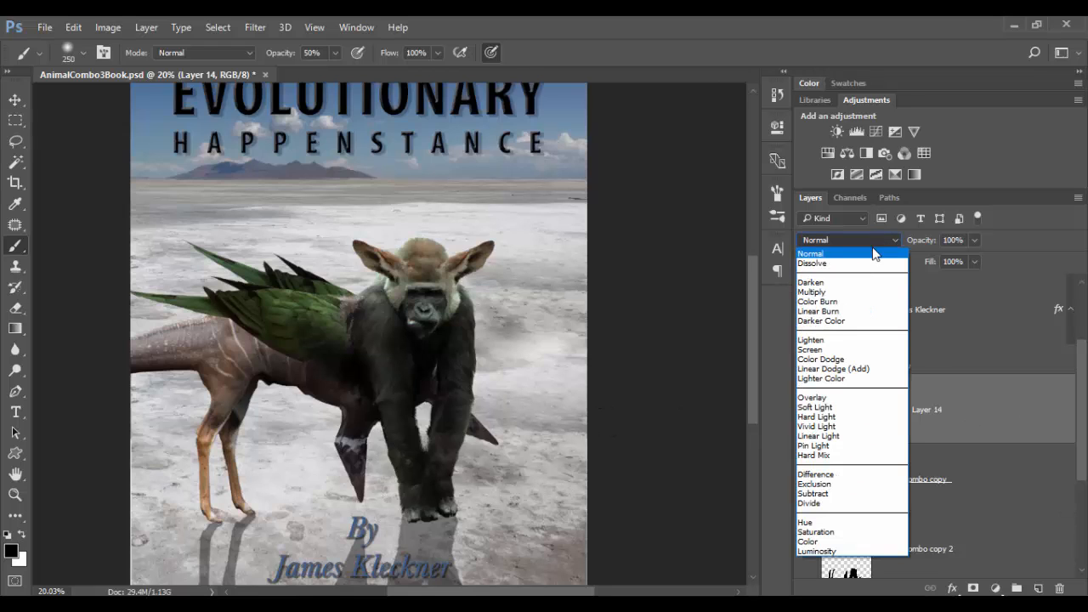
click(866, 290)
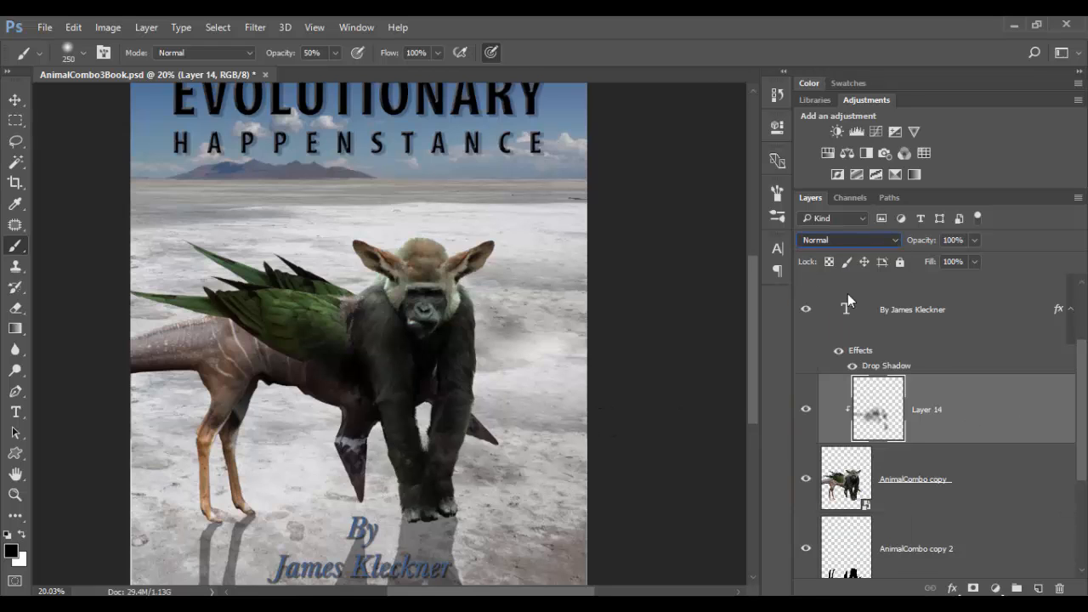
click(975, 241)
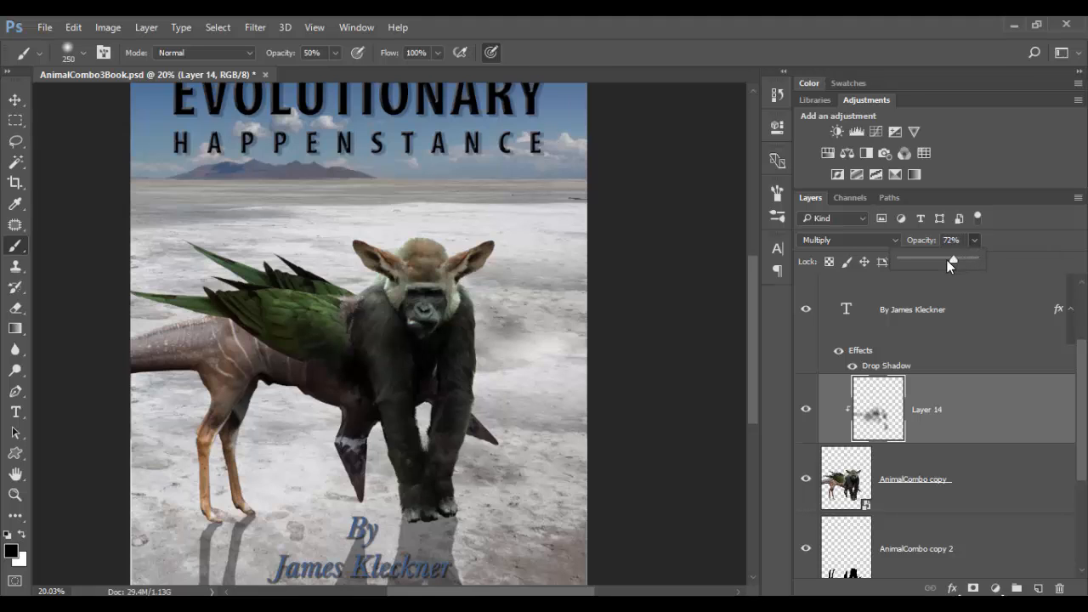
drag(946, 259, 964, 260)
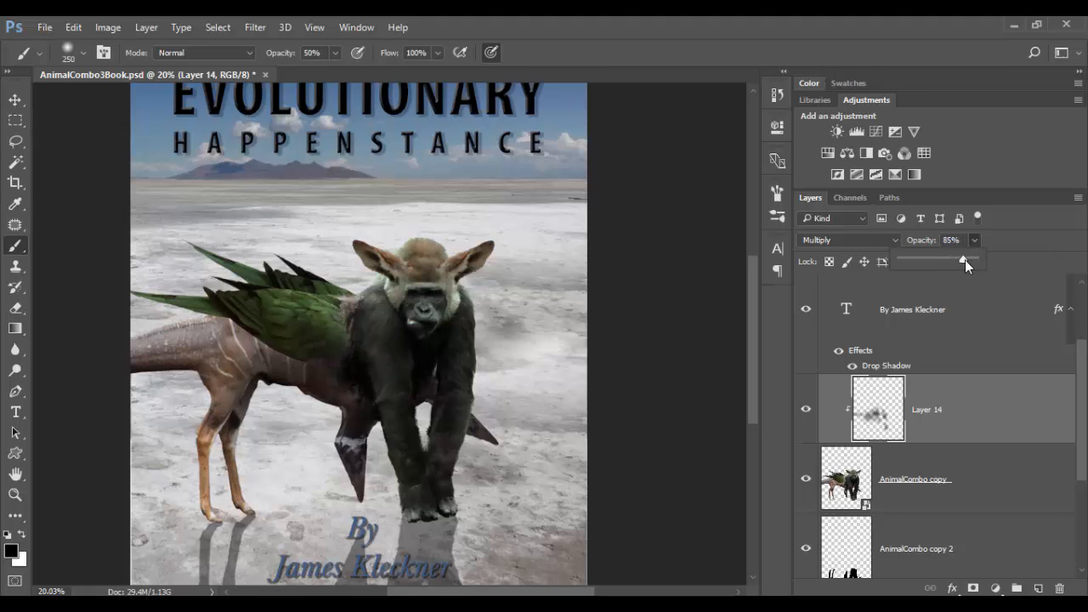
click(964, 409)
Add another layer clipped to the creature and switch the foreground colour to white.
click(1038, 588)
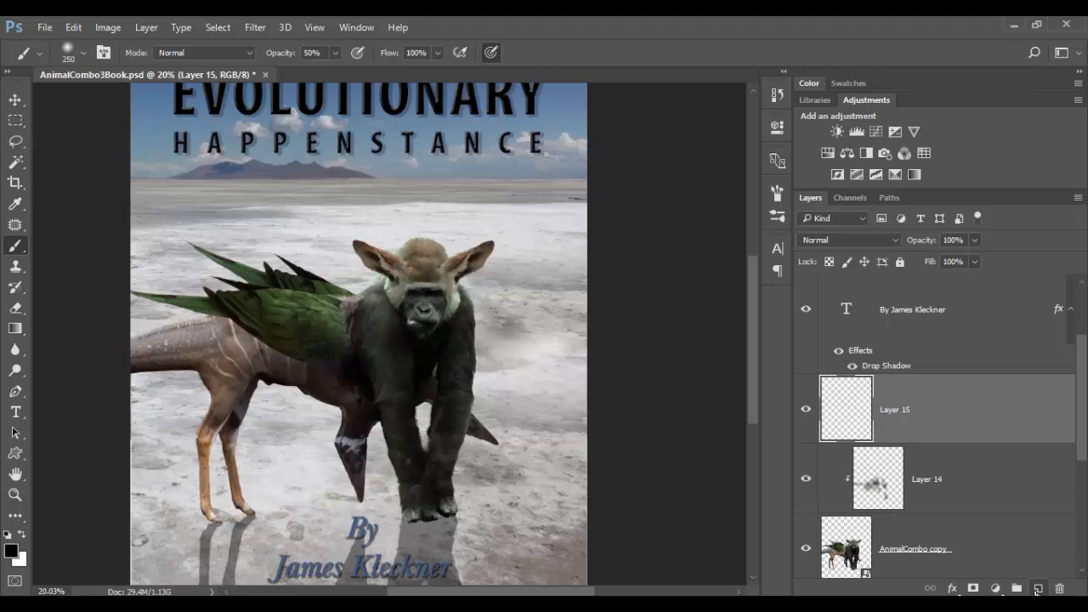
alt+click(1000, 441)
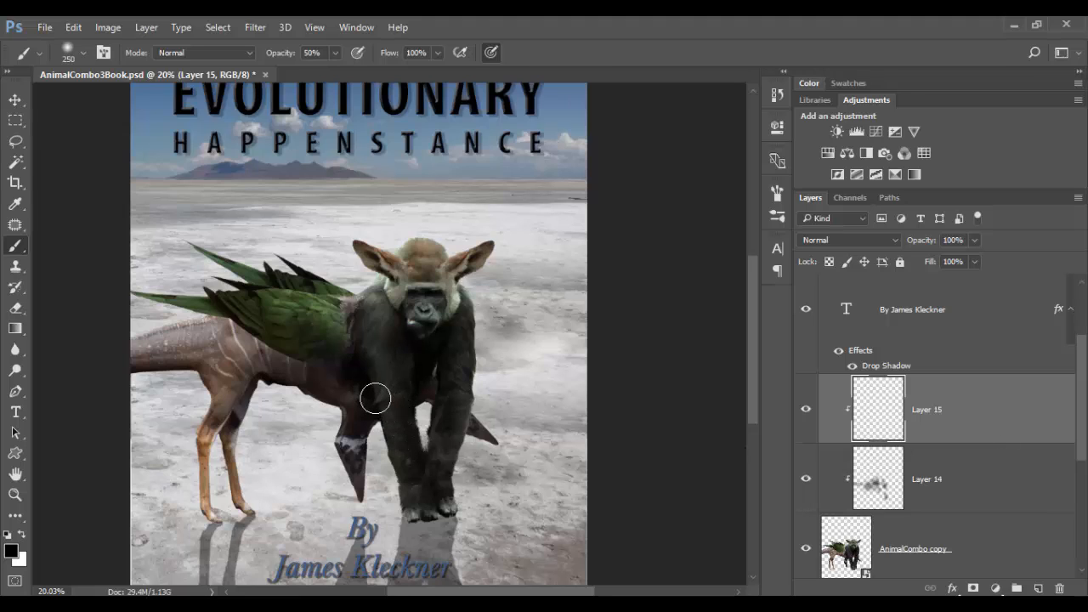
key(x)
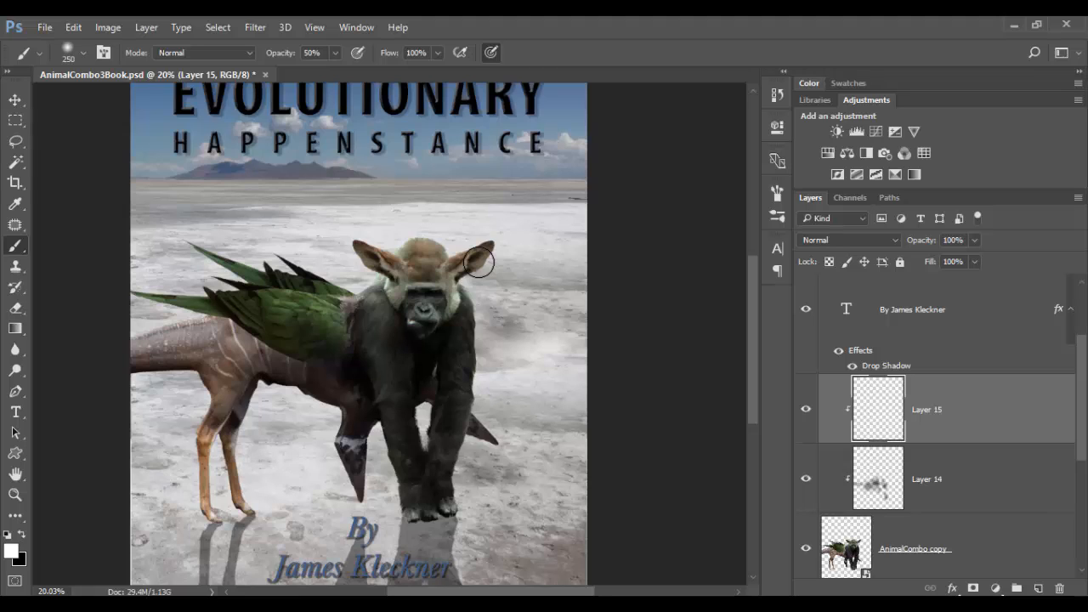
Enlarge the brush to 800 px at 30% opacity and paint white highlights across the creature's upper body.
key(bracketright)
key(bracketright)
key(bracketright)
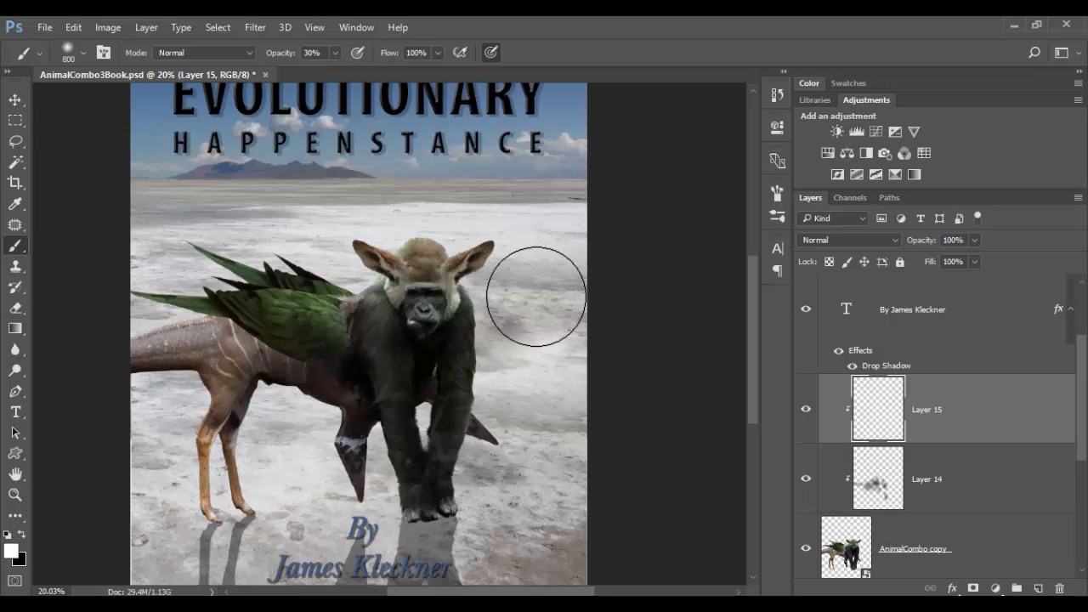
drag(505, 255, 387, 238)
mouse_move(347, 282)
mouse_down()
mouse_move(142, 242)
mouse_move(153, 279)
mouse_move(228, 287)
mouse_move(74, 347)
mouse_up()
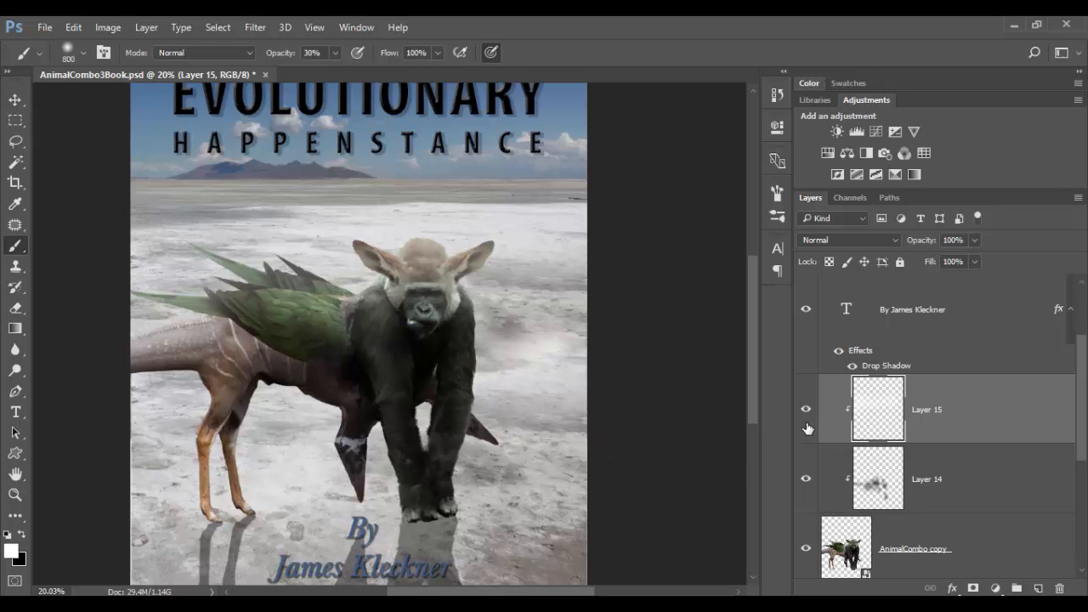
Set the highlight layer's blend mode to Linear Dodge (Add) and its opacity to 51%.
click(885, 237)
click(874, 373)
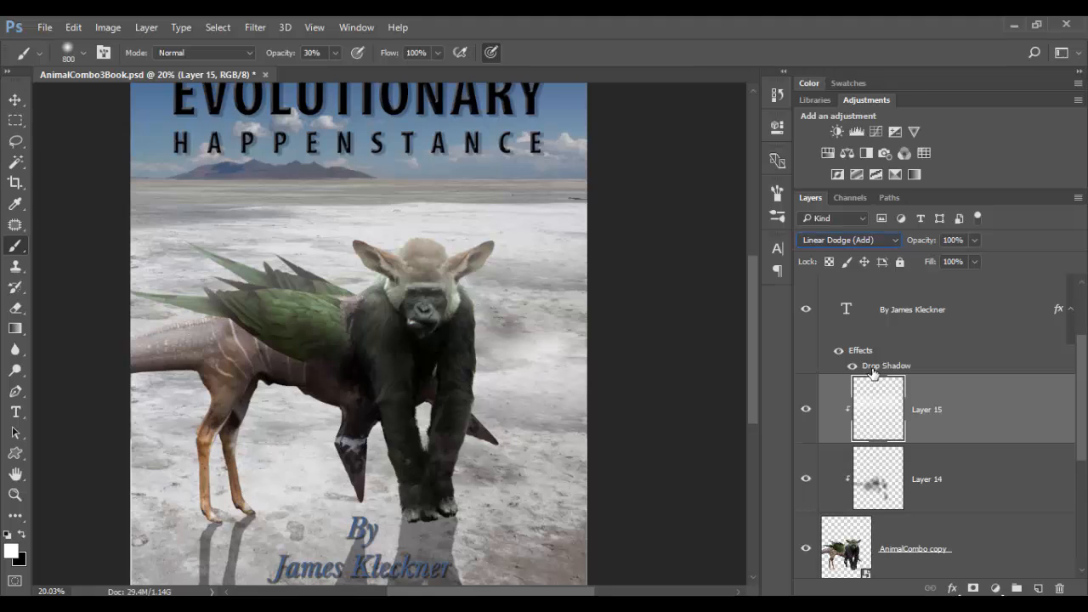
click(978, 242)
drag(969, 257, 956, 257)
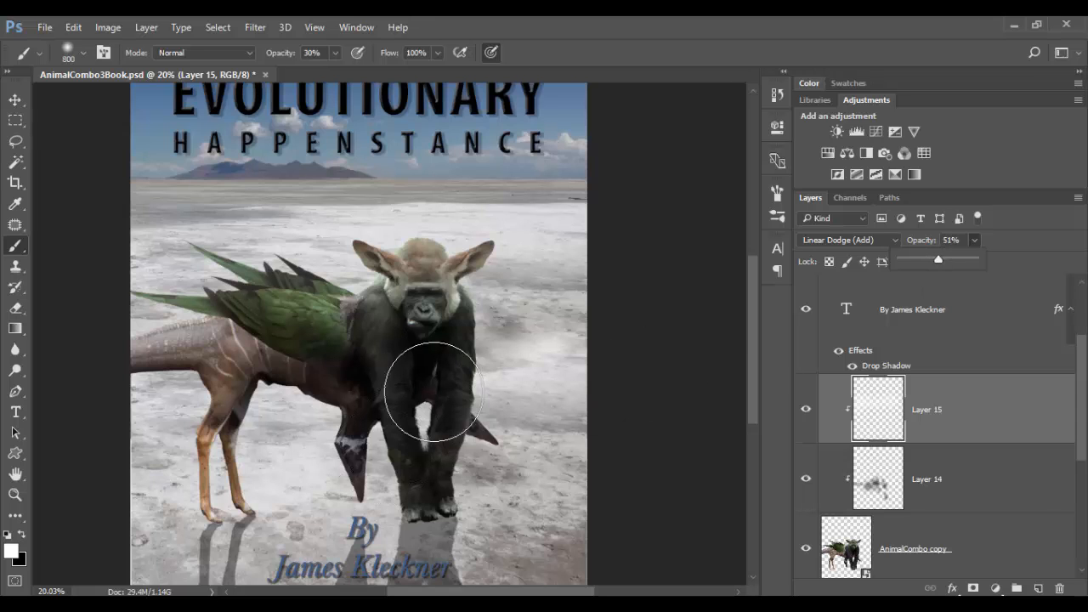
Add a third new layer and clip it to the creature above Layer 15.
key(z)
mouse_move(549, 352)
mouse_down()
mouse_move(519, 350)
mouse_move(508, 405)
mouse_up()
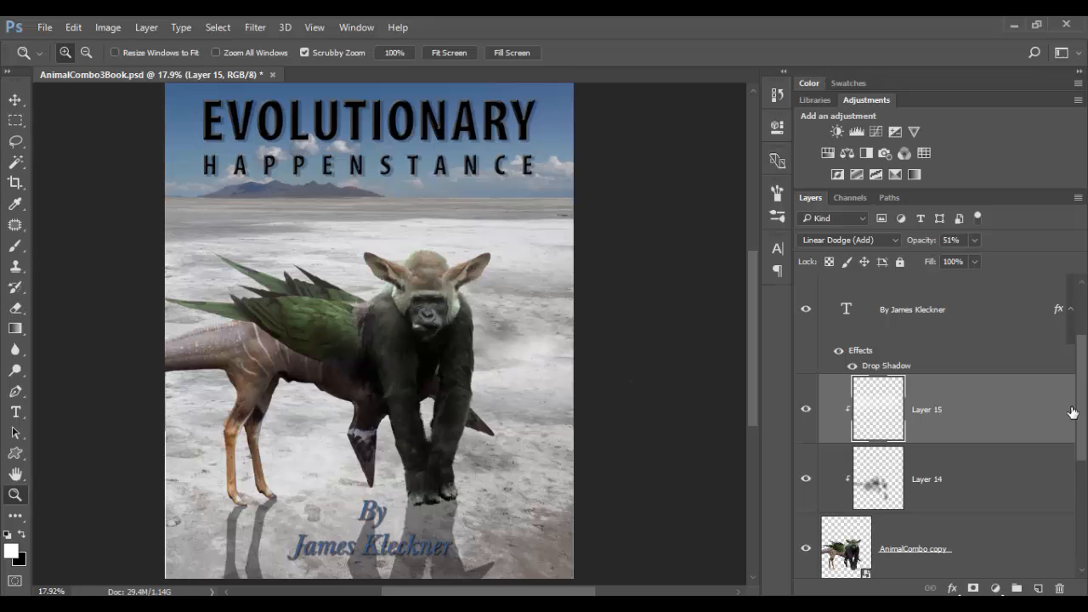
click(1038, 589)
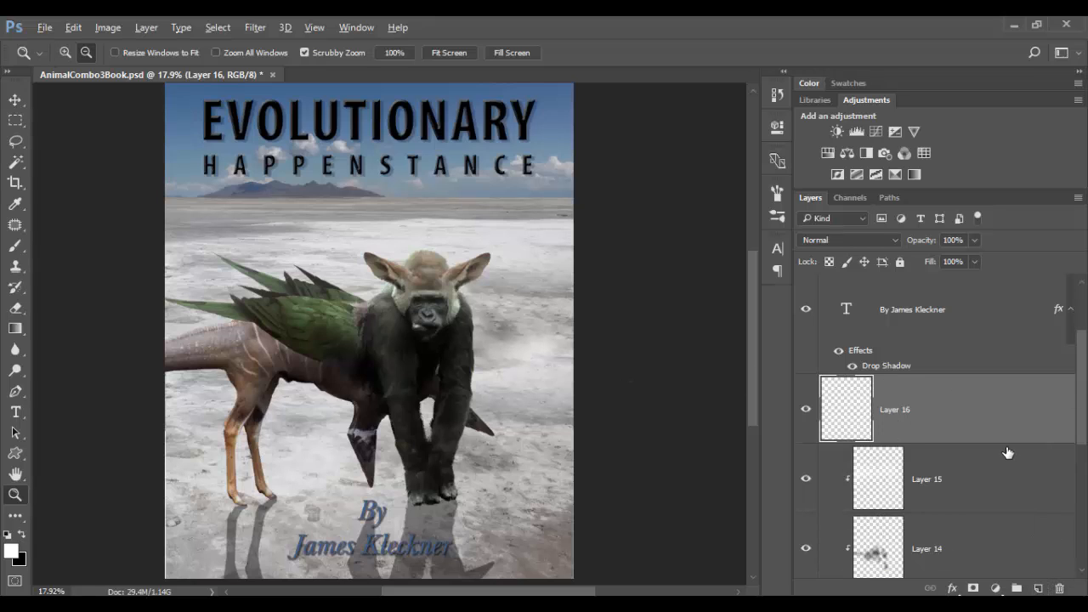
alt+click(1007, 442)
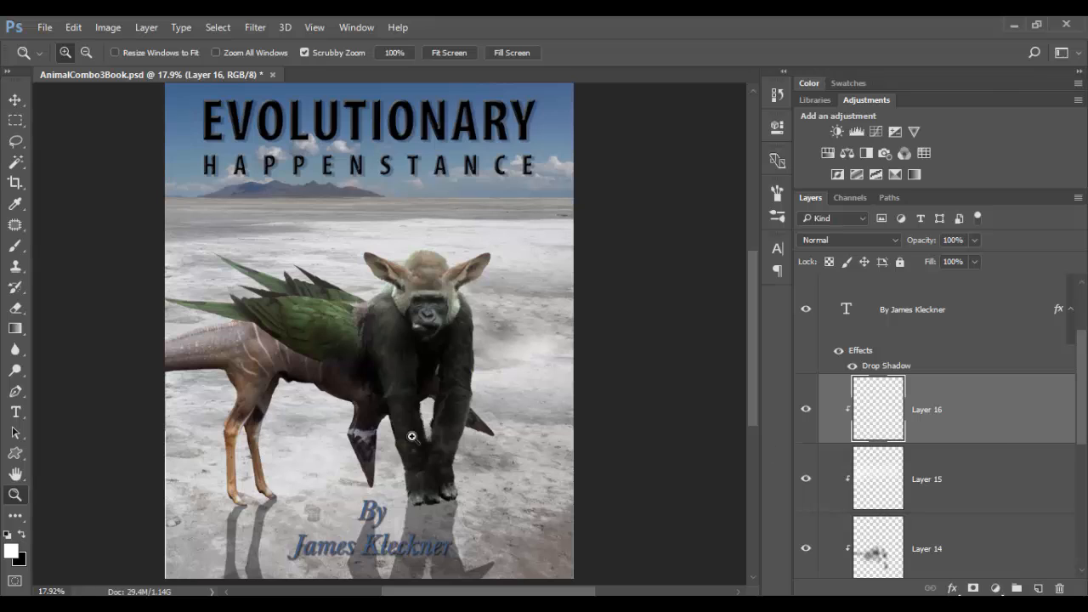
With the Gradient tool, sample the sky blue and ground colours and draw a vertical gradient down the whole cover on Layer 16.
click(19, 333)
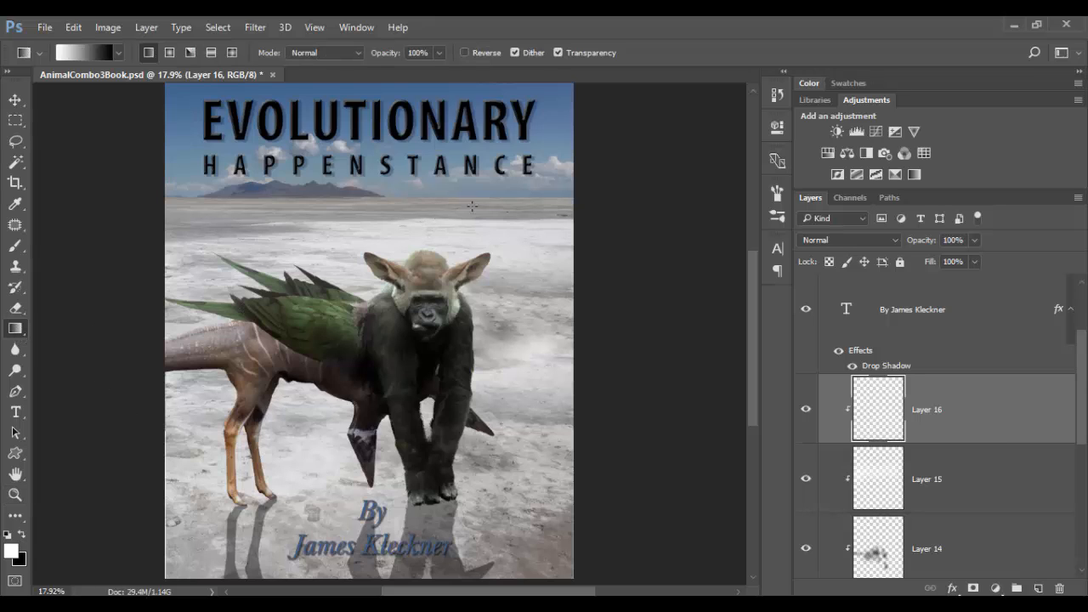
alt+click(559, 132)
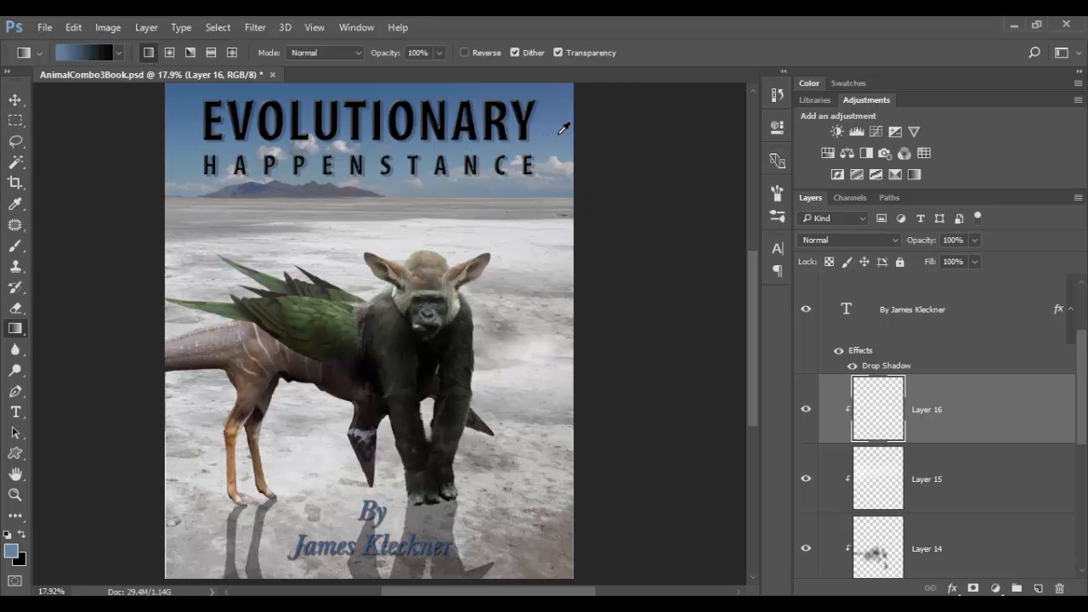
click(22, 536)
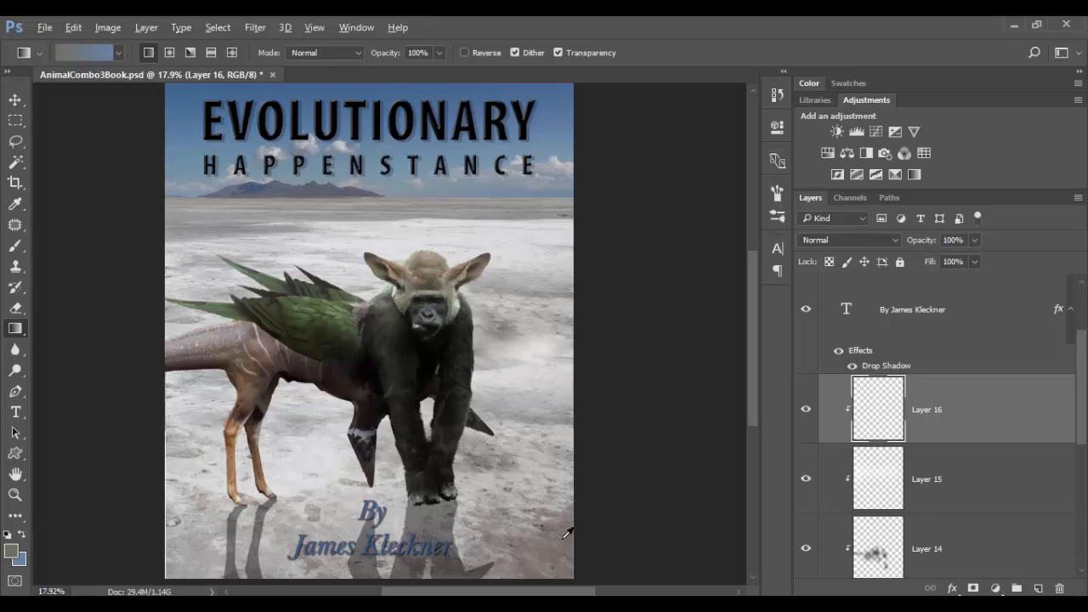
click(23, 535)
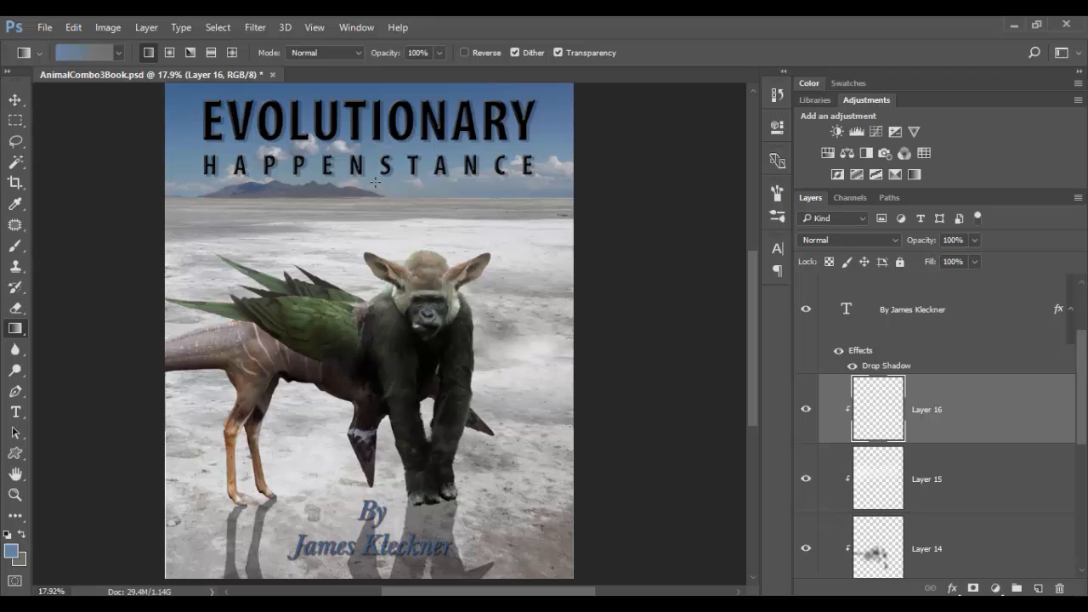
drag(375, 176, 375, 561)
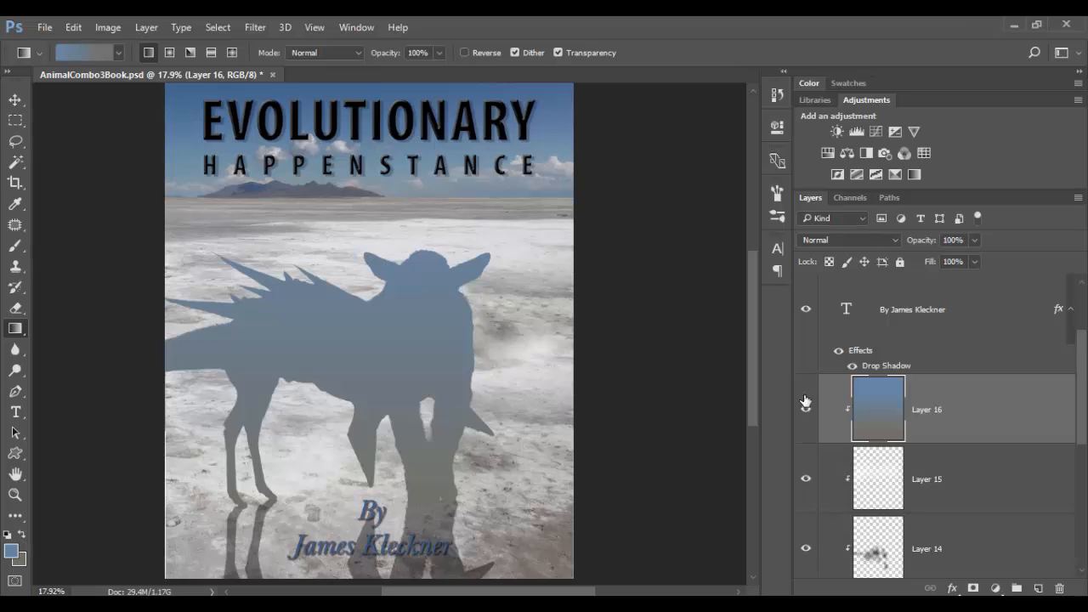
Set the gradient layer's blend mode to Color and lower its opacity to 18%.
click(873, 240)
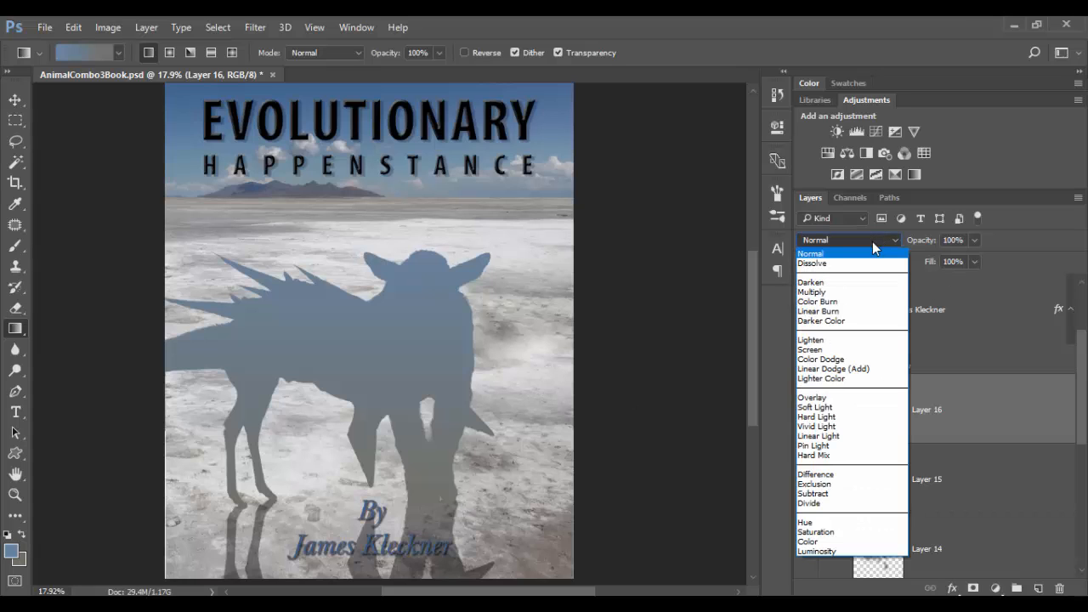
click(820, 542)
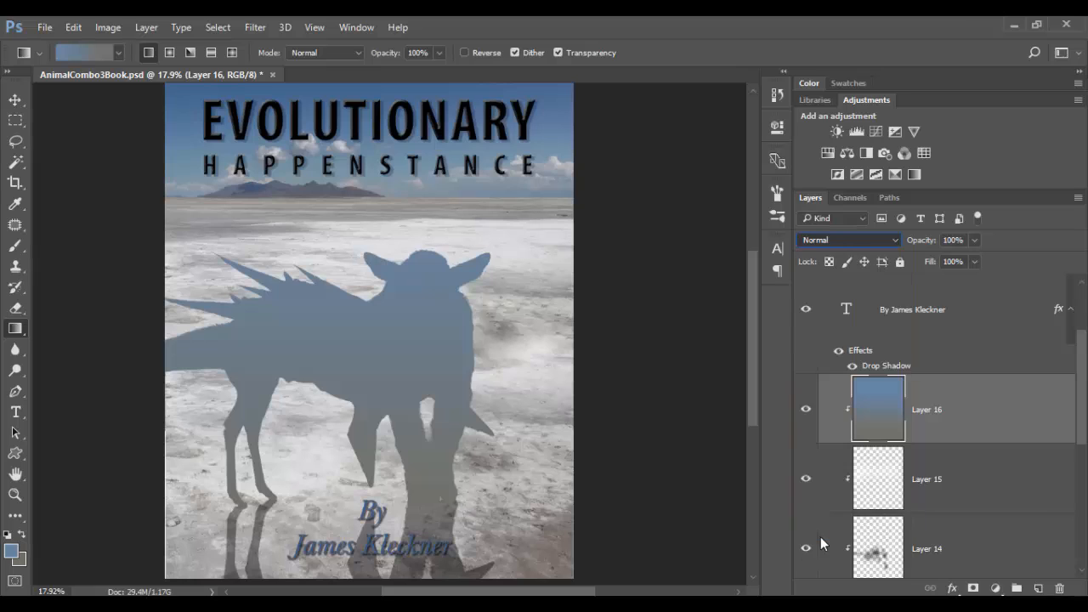
click(975, 241)
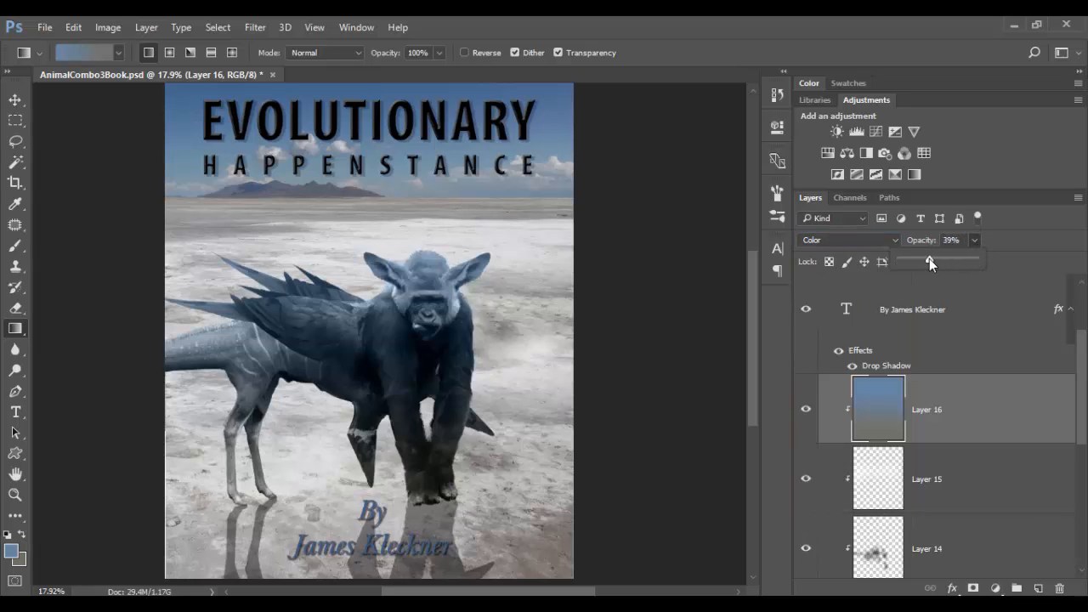
drag(920, 255, 919, 255)
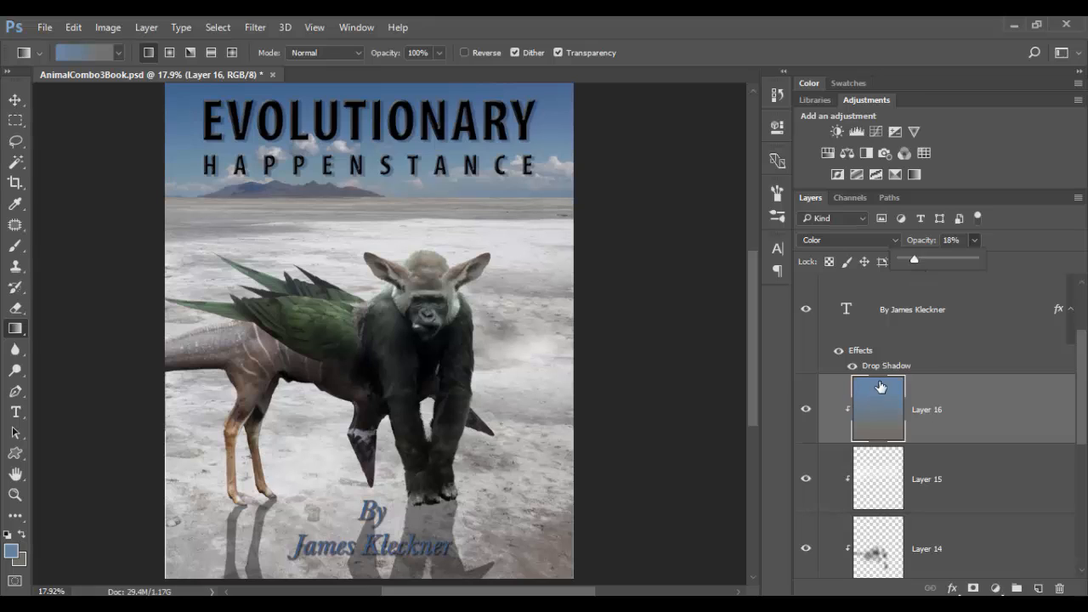
click(999, 414)
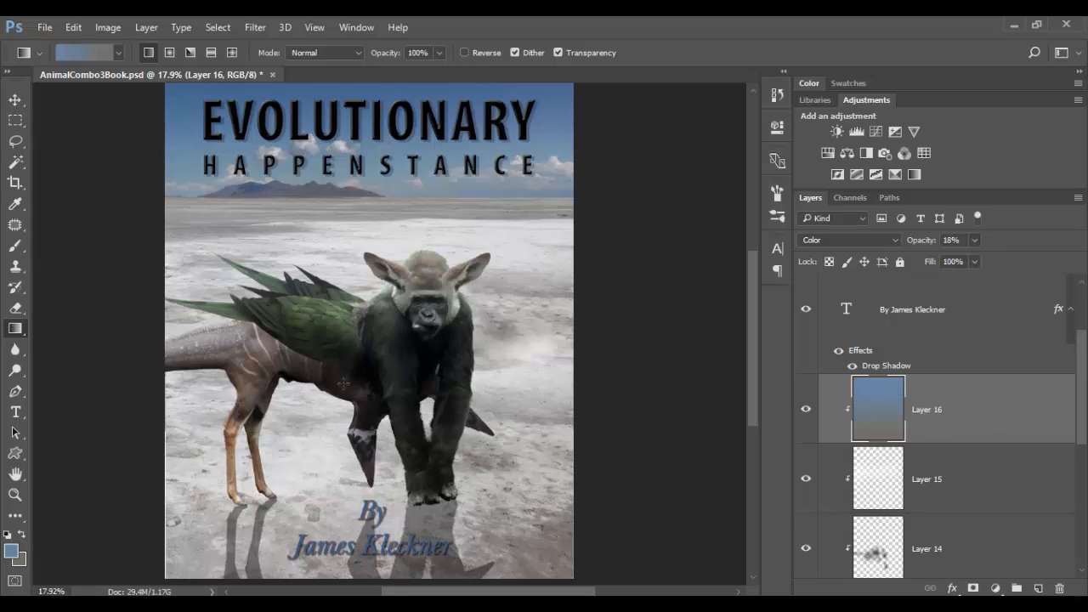
Zoom in and out on the cover to inspect how the creature's colouring blends with the scene.
key(z)
drag(350, 365, 407, 370)
drag(485, 414, 462, 411)
mouse_move(408, 359)
mouse_down()
mouse_move(457, 369)
mouse_move(409, 355)
mouse_up()
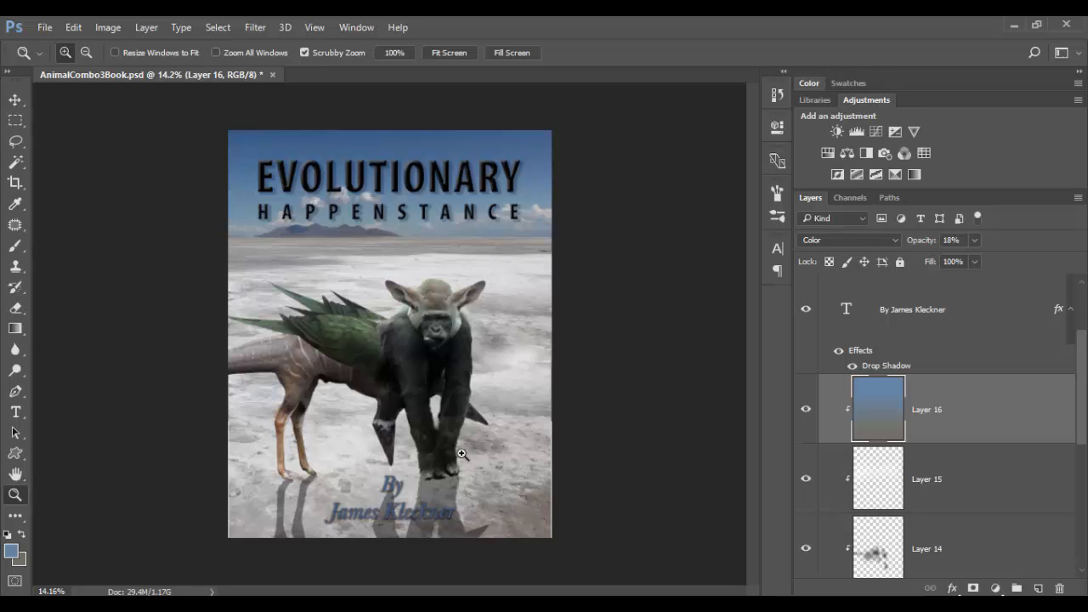
drag(499, 473, 510, 476)
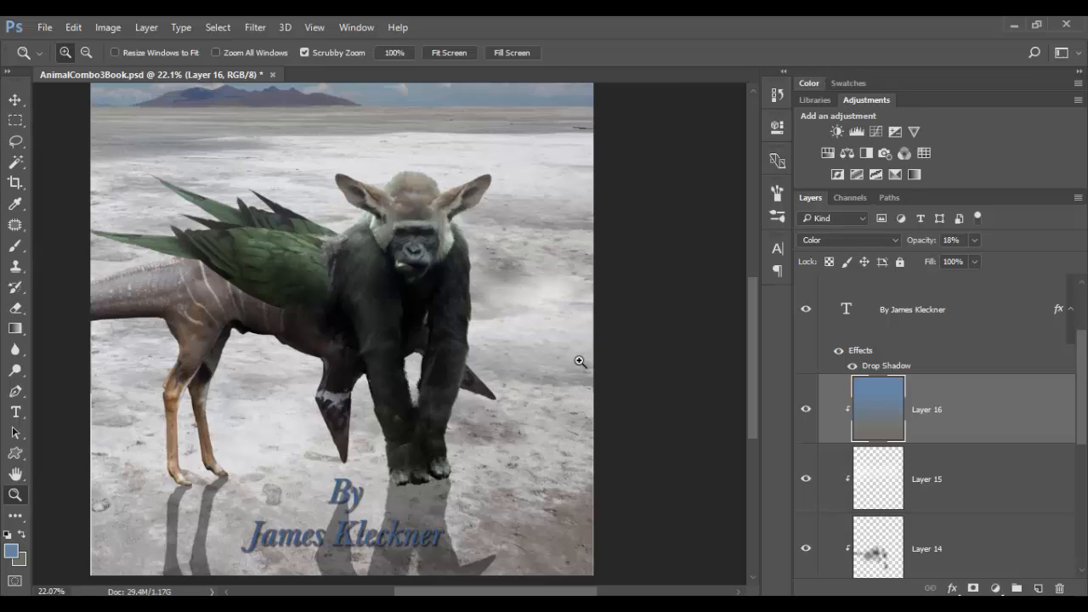
drag(580, 362, 571, 359)
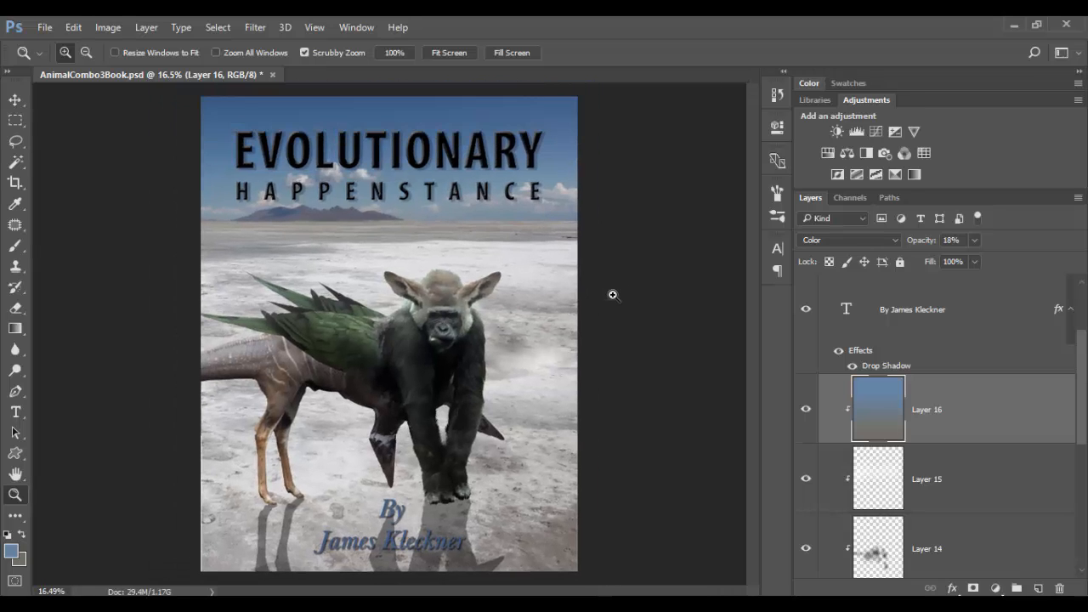